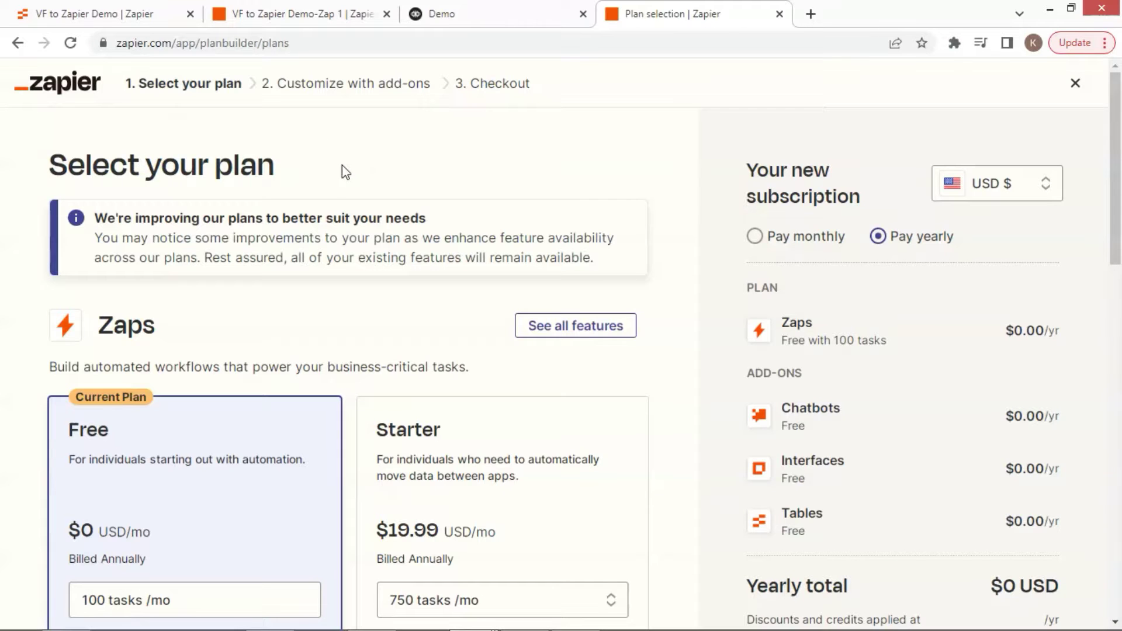
Scroll through the Select your plan page before returning to the dashboard.
scroll(429, 366, "down", 3)
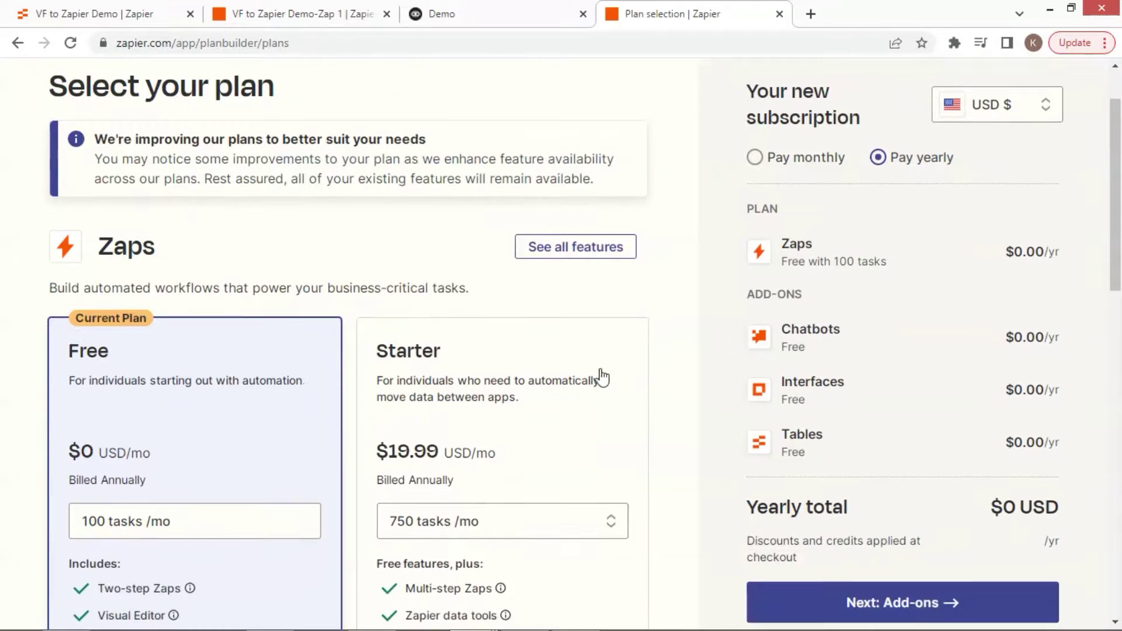
scroll(192, 342, "down", 2)
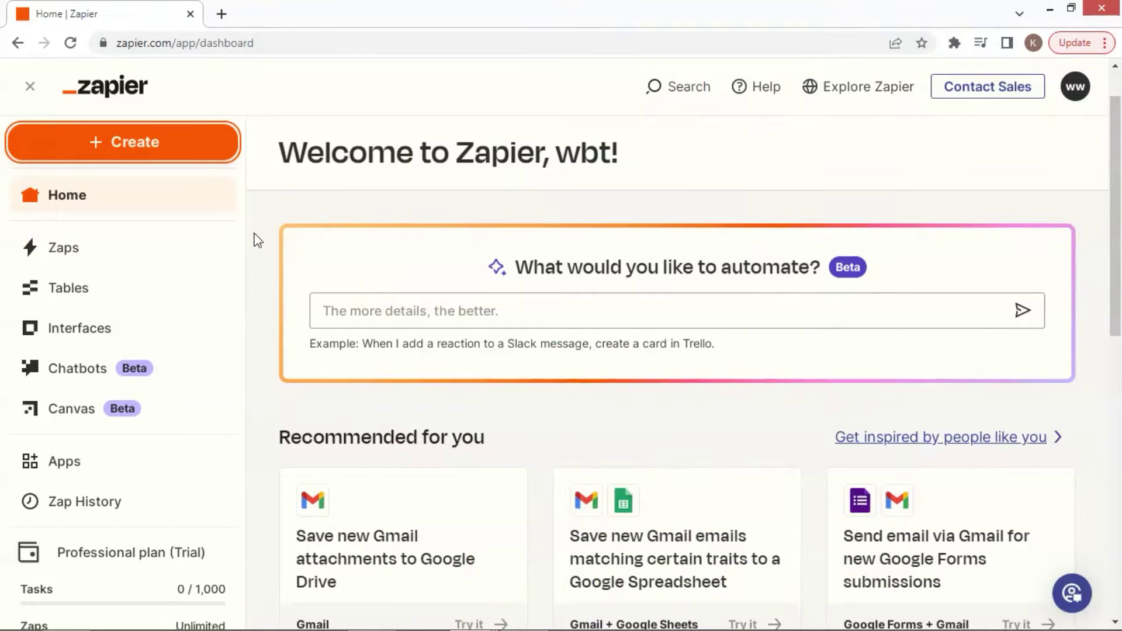
Create a blank Zapier table named 'VF to Zapier Demo'.
left_click(167, 146)
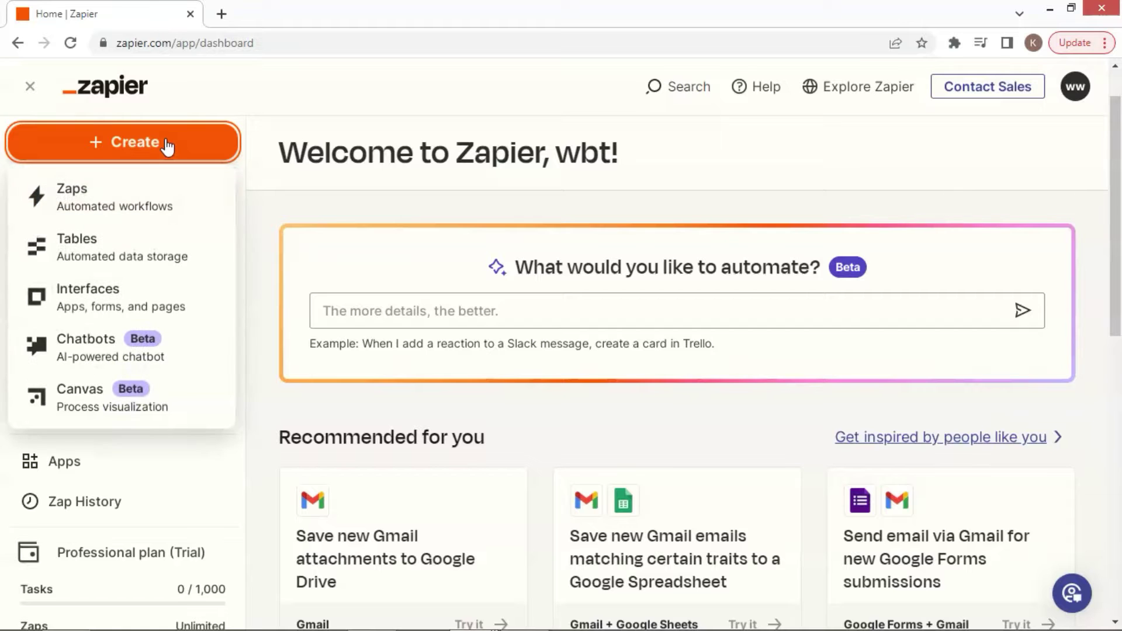
left_click(116, 266)
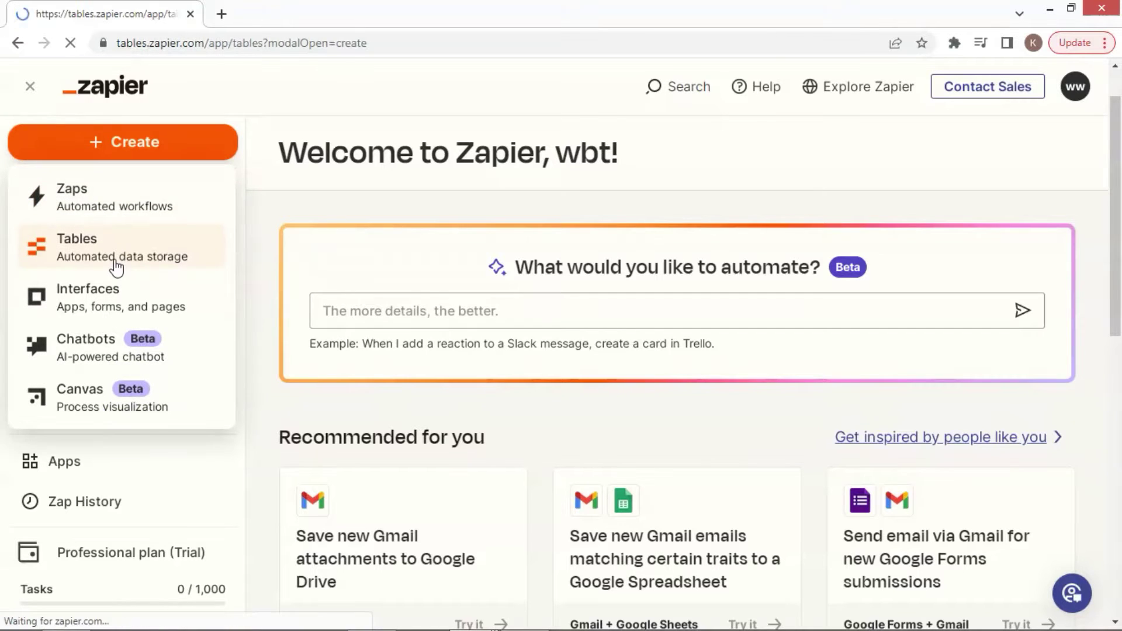
scroll(561, 439, "down", 10)
scroll(576, 433, "up", 10)
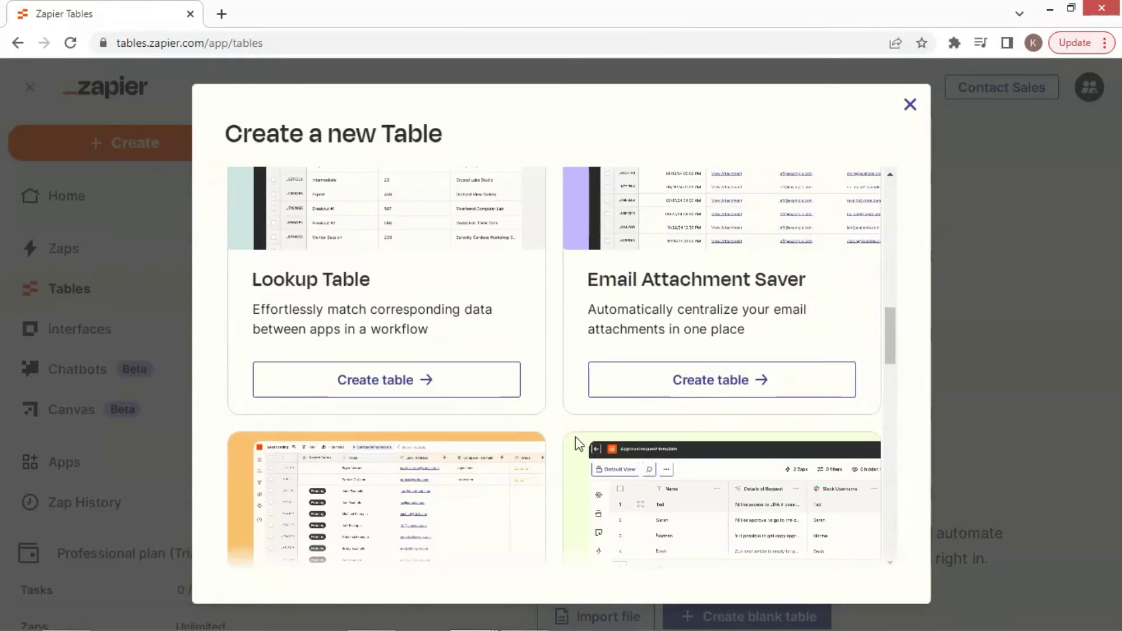
left_click(464, 205)
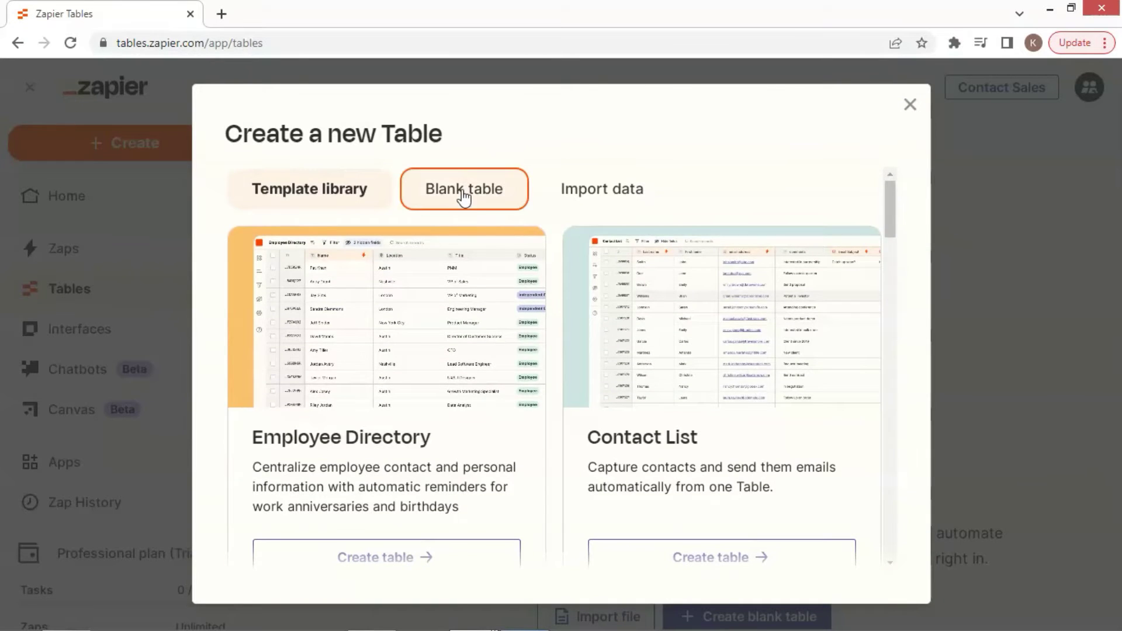
left_click(421, 321)
type("VF to Zapier D")
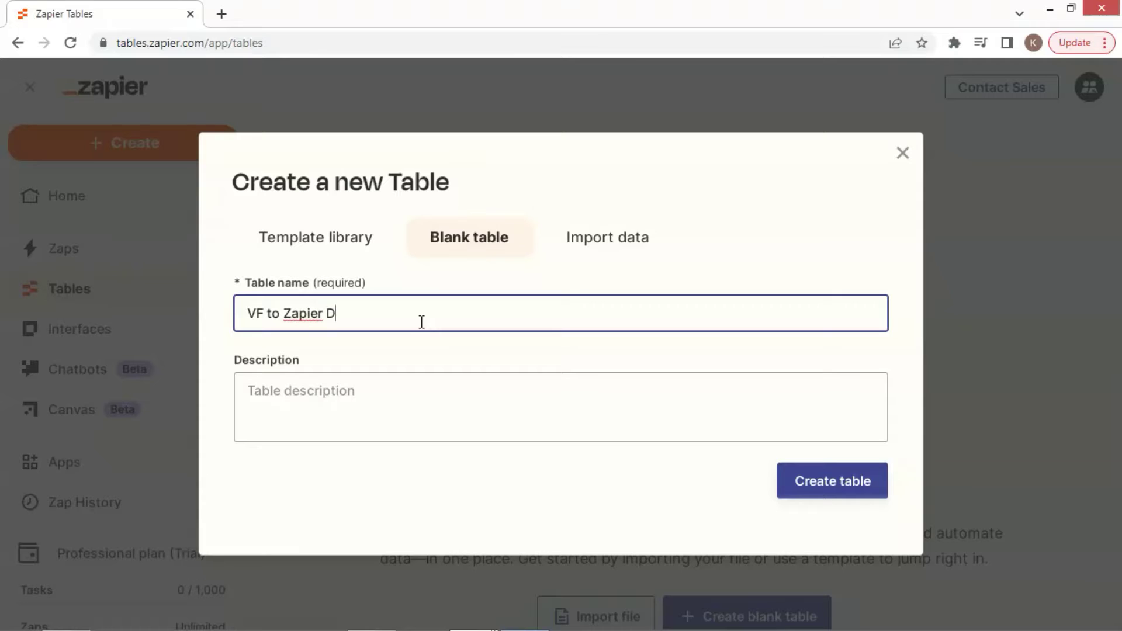
left_click(836, 484)
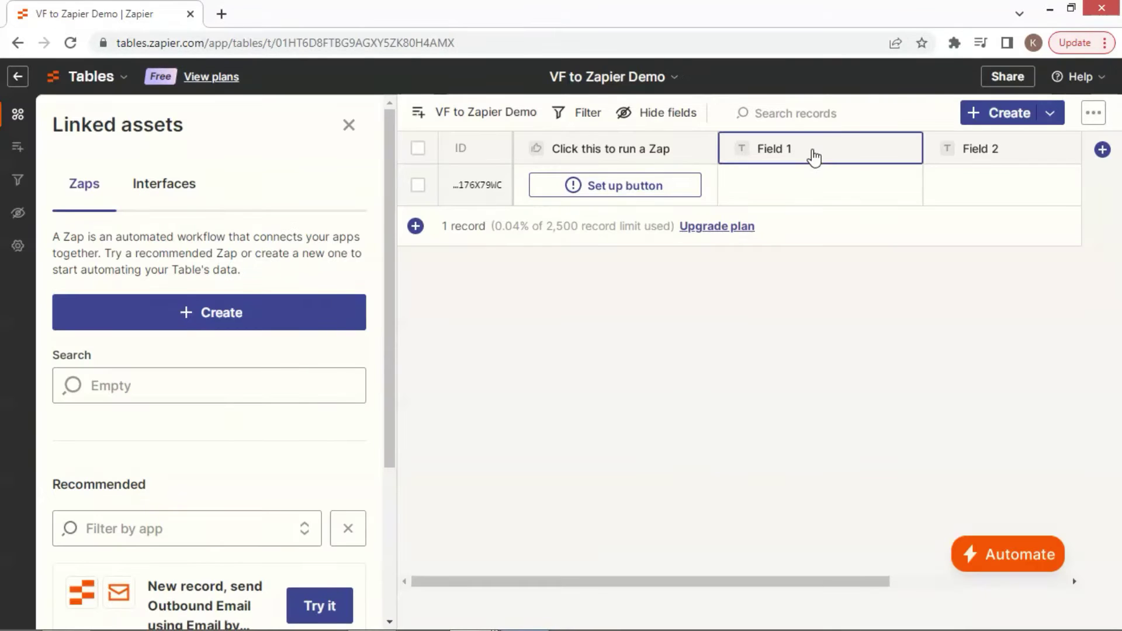
Rename the table's Field 1 column to Name.
left_click(807, 158)
left_click(781, 196)
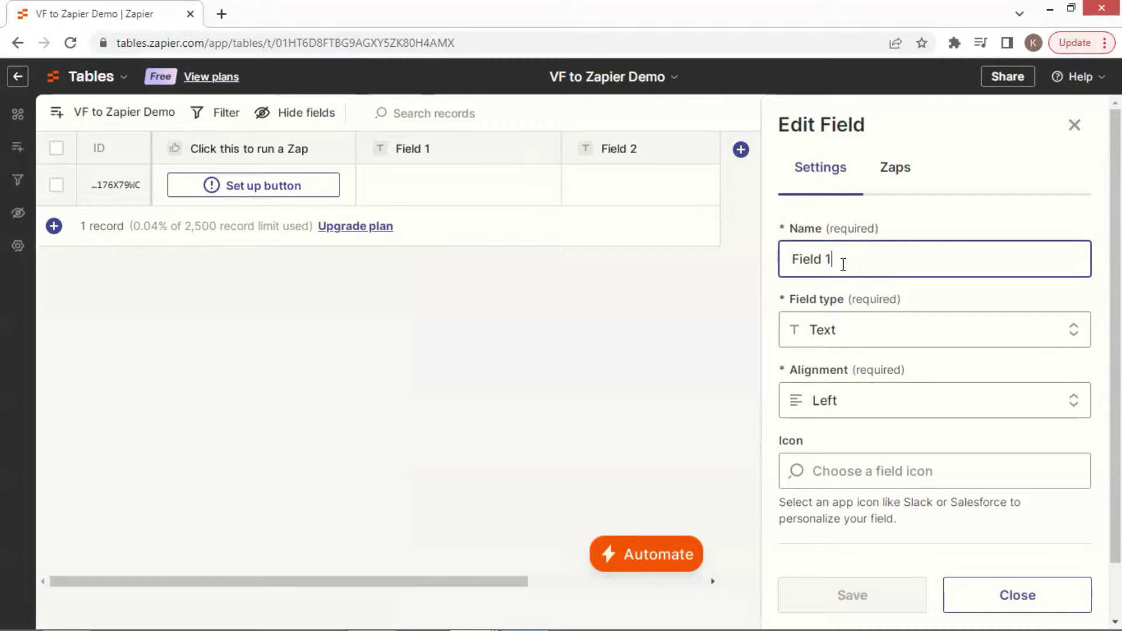
left_click_drag(844, 264, 787, 272)
type("Name")
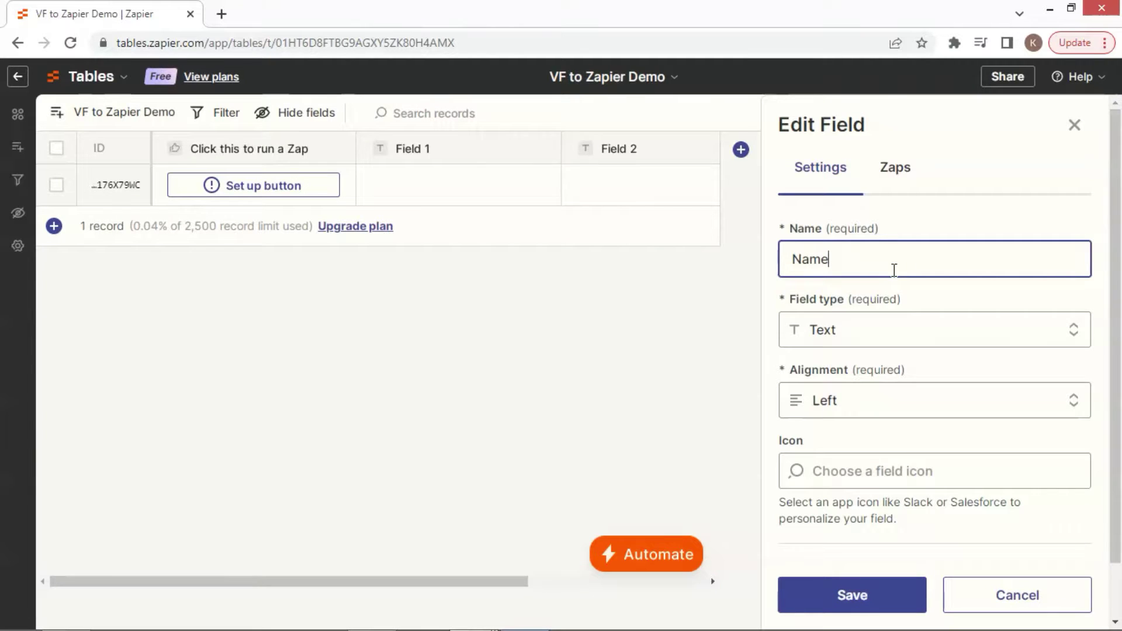
left_click(870, 593)
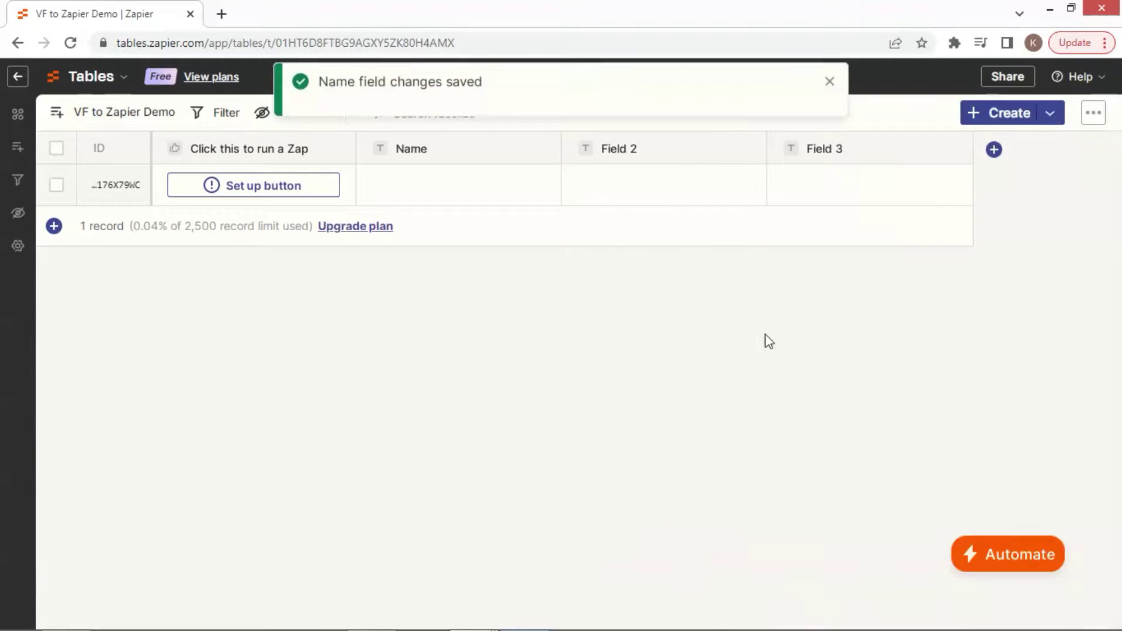
Rename the remaining columns to Email and Phone.
left_click(641, 156)
left_click(661, 211)
triple_click(923, 252)
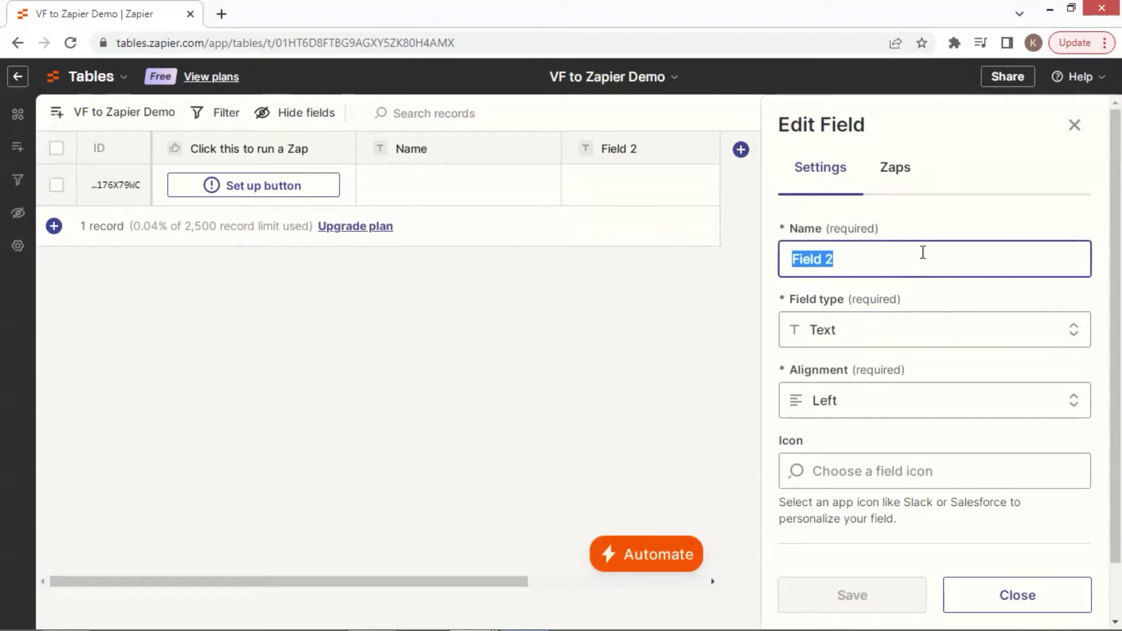
type("Email")
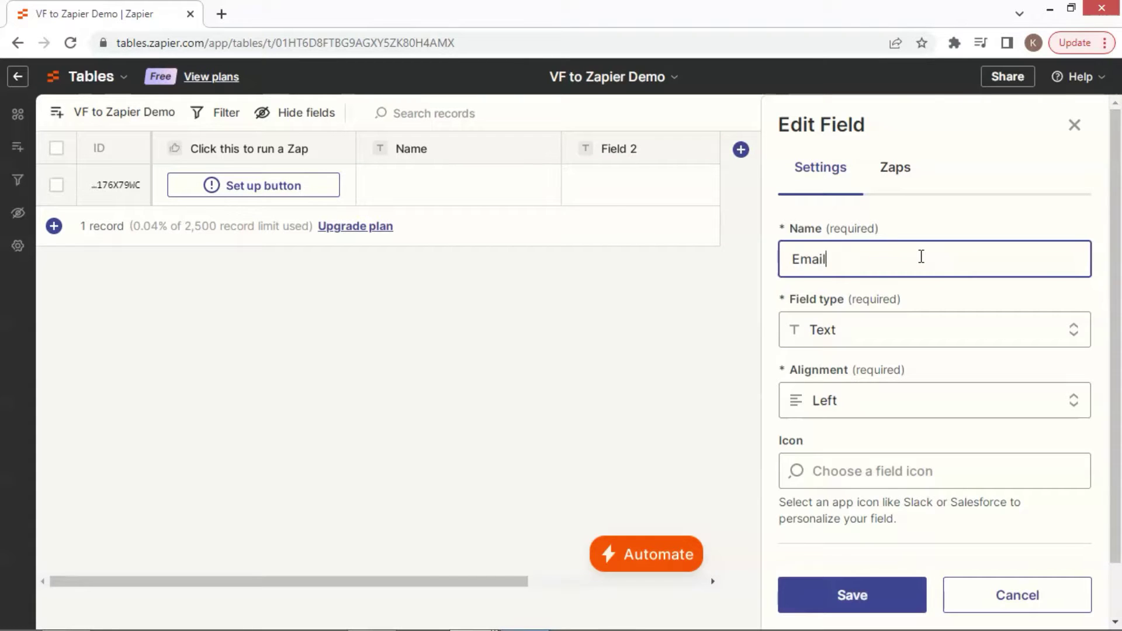
left_click(842, 595)
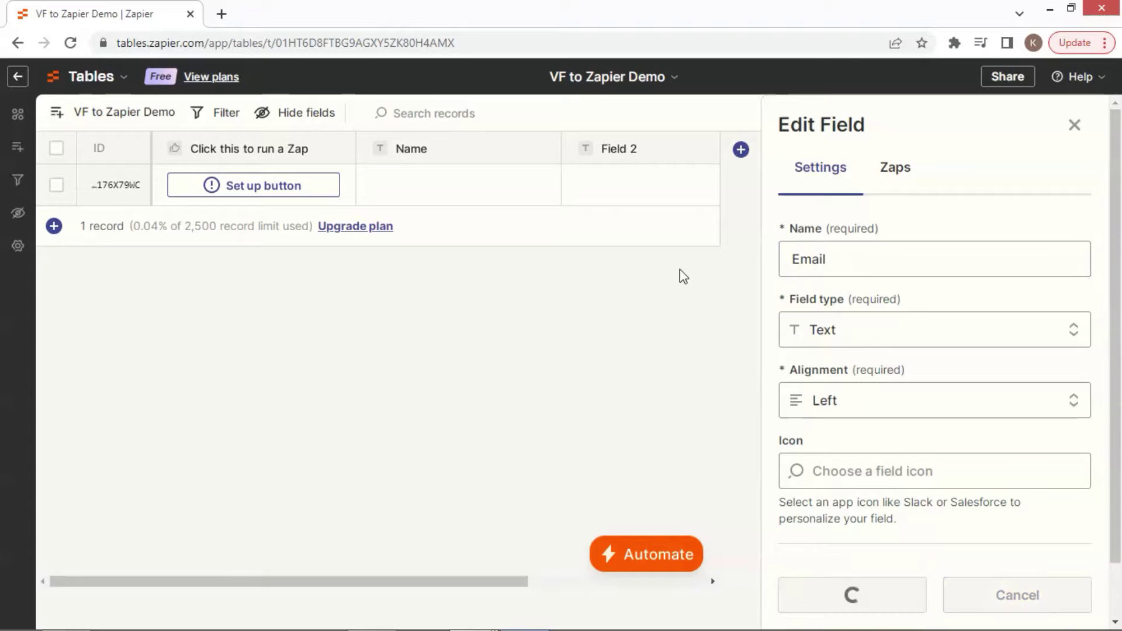
type("Phone")
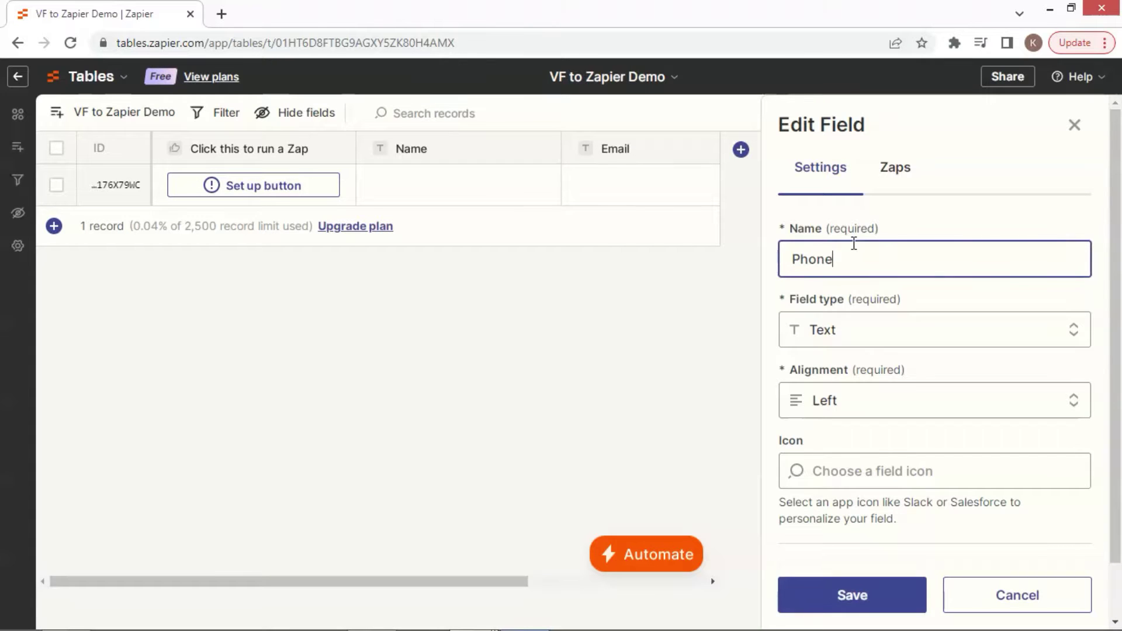
left_click(882, 591)
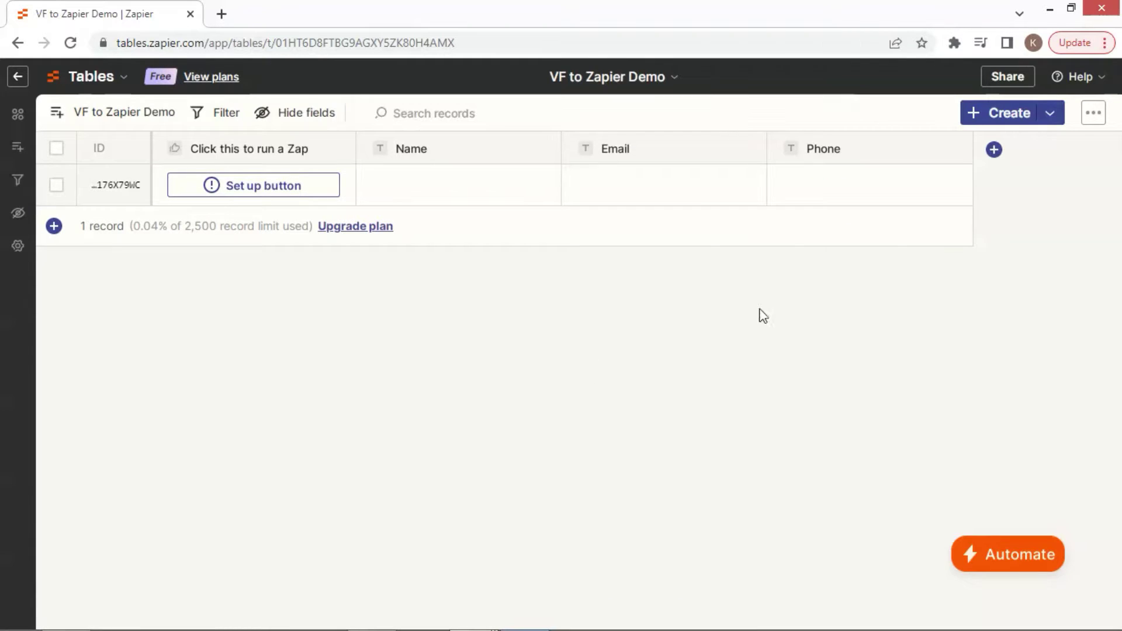
left_click(1050, 114)
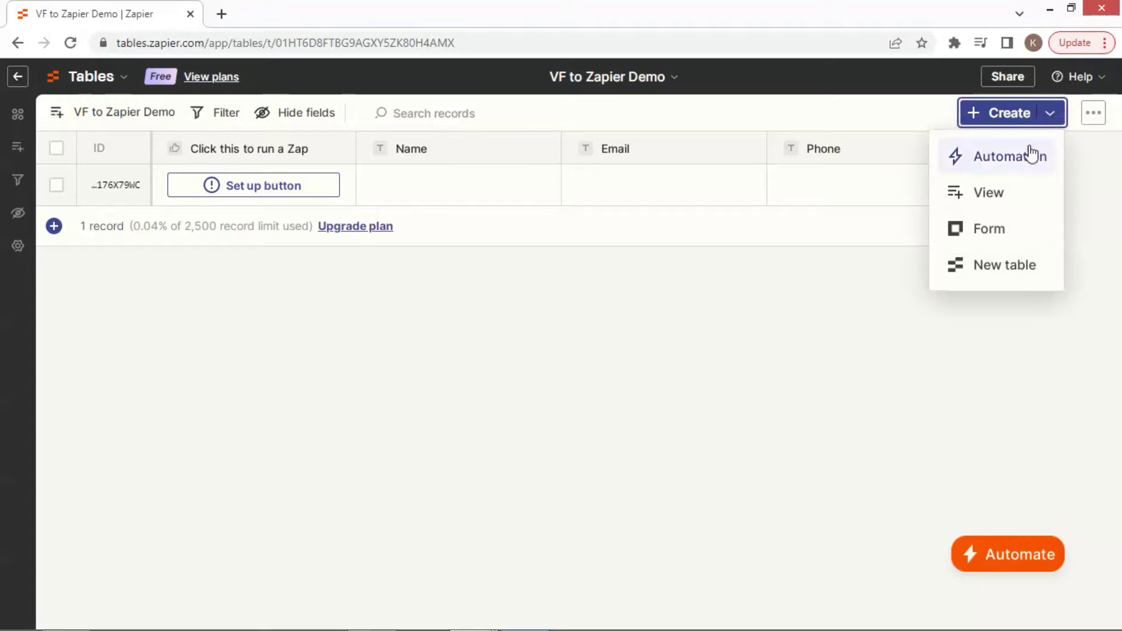
Start a new Zap from scratch for the table, with Webhooks by Zapier as trigger.
left_click(1010, 167)
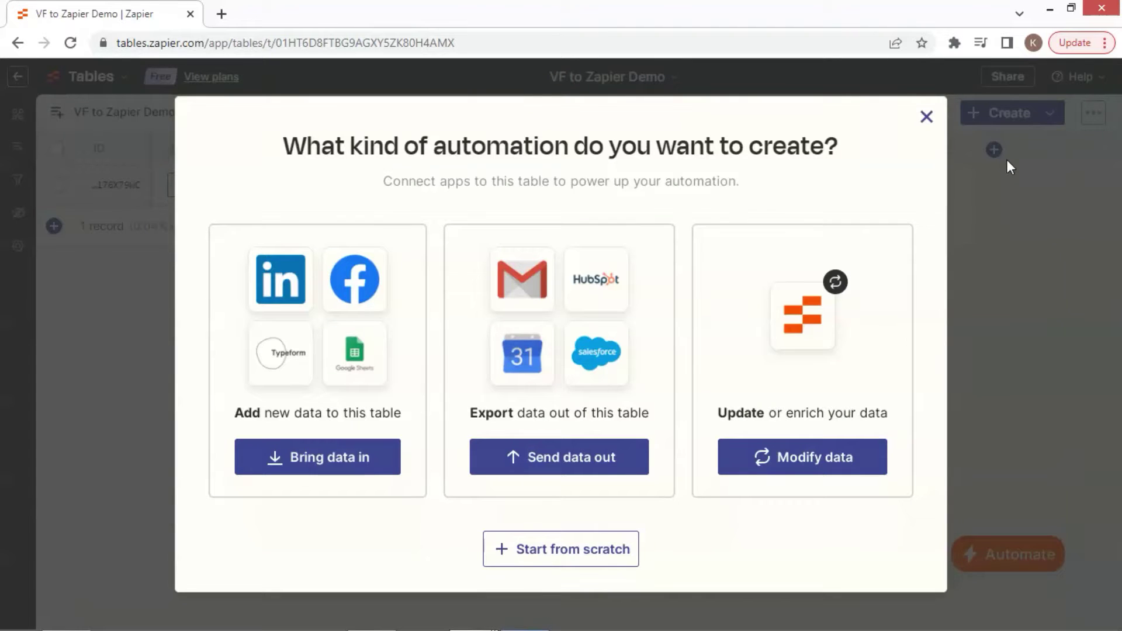
left_click(566, 549)
left_click(574, 364)
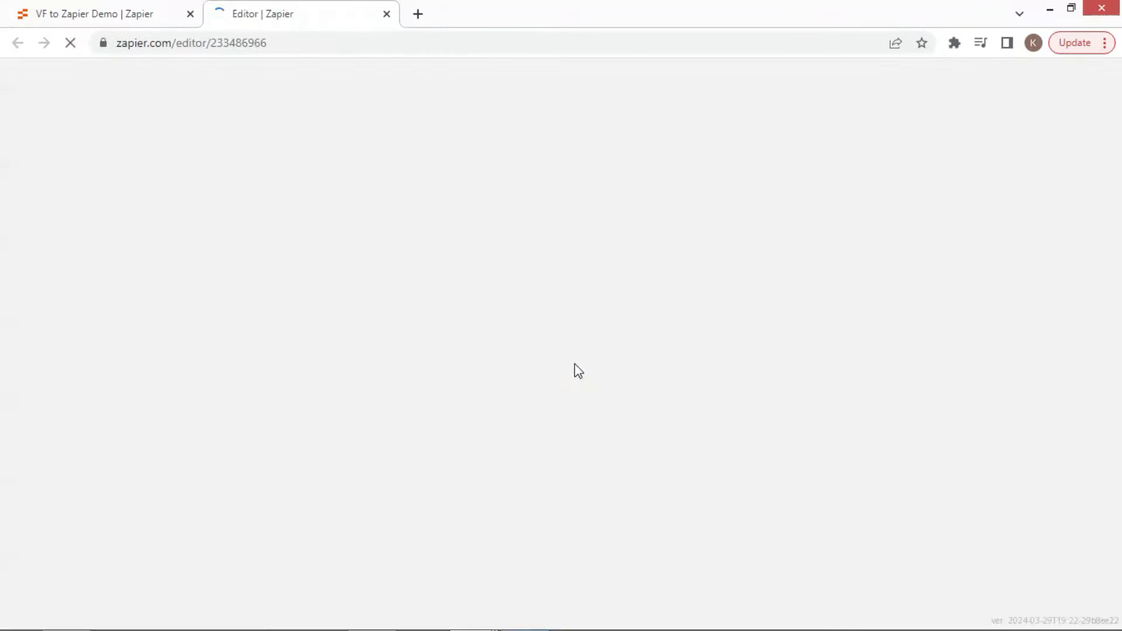
left_click(621, 445)
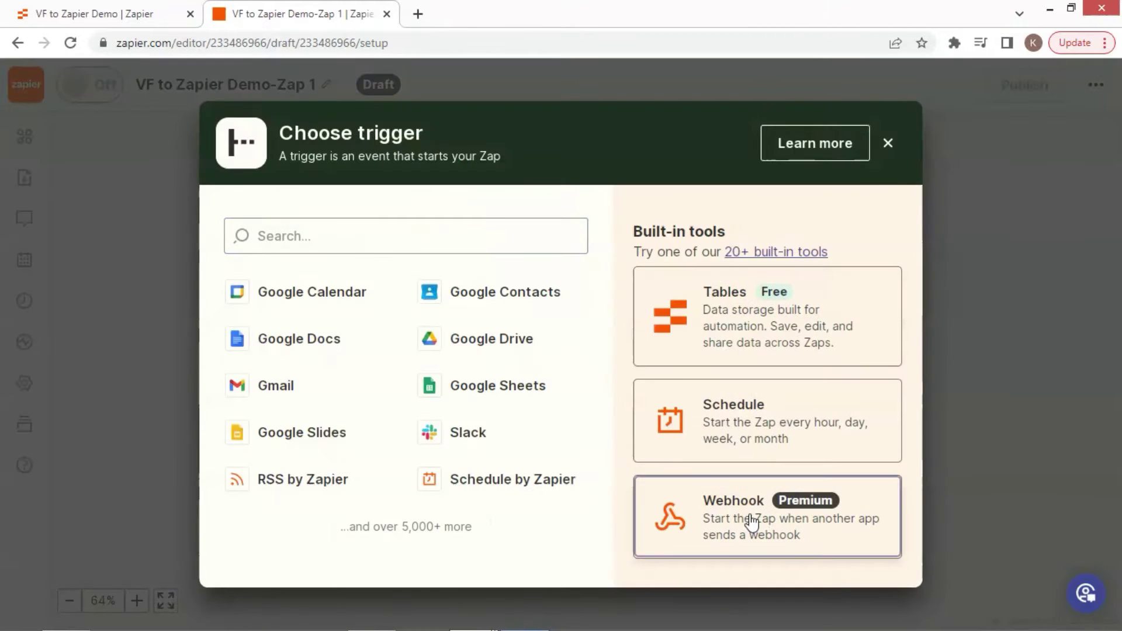
left_click(752, 522)
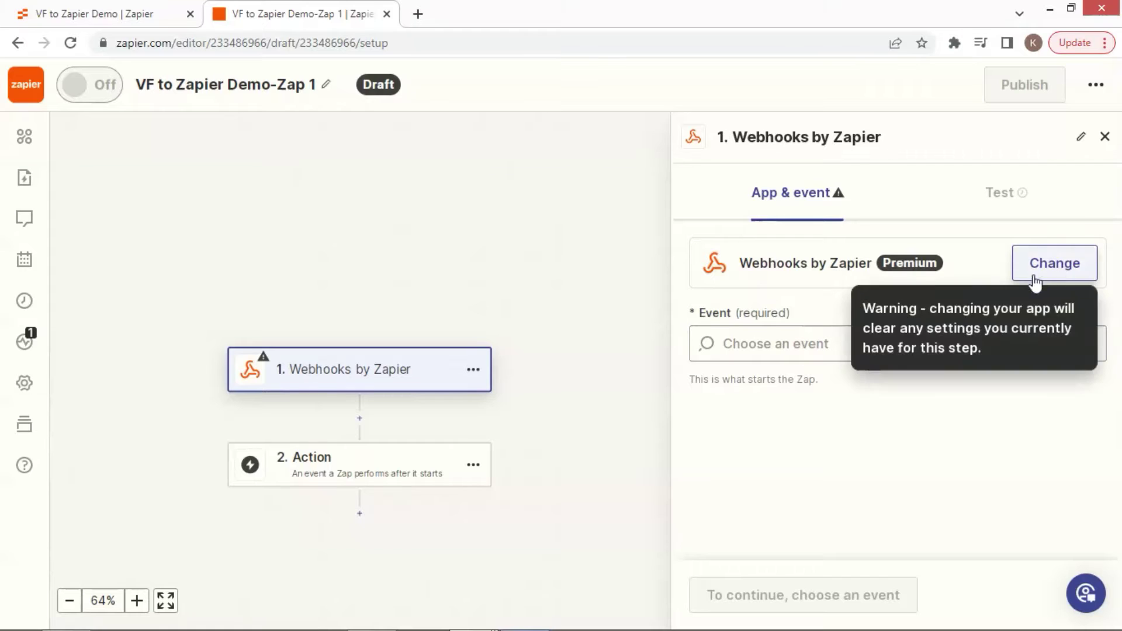
Set the trigger event to Catch Hook and copy the generated webhook URL.
left_click(934, 346)
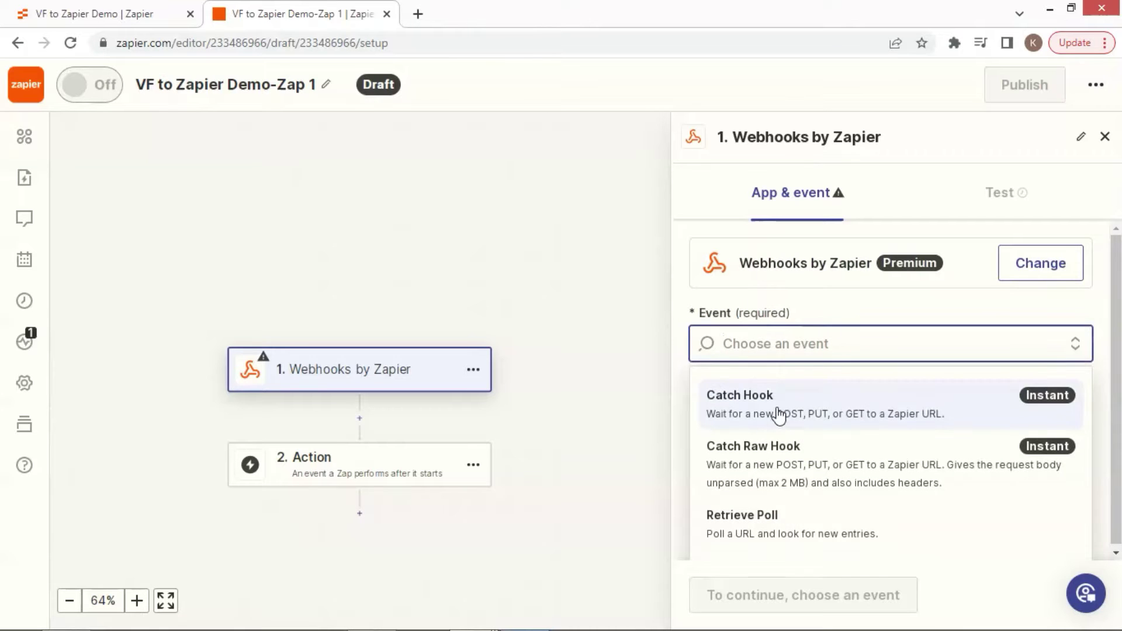
left_click(778, 414)
left_click(738, 598)
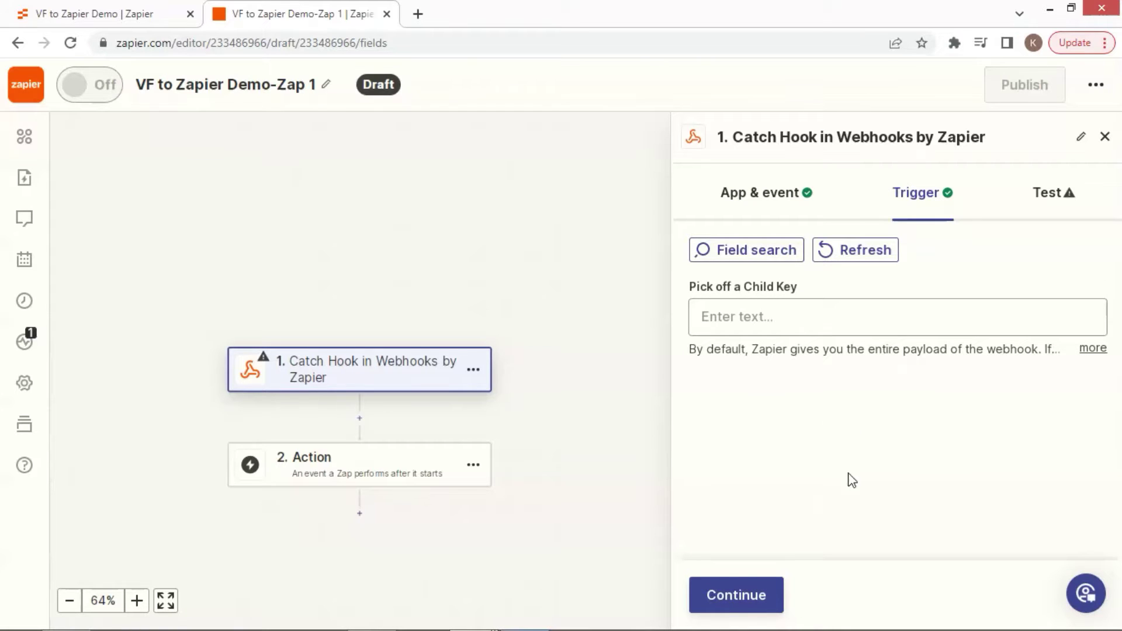
left_click(738, 597)
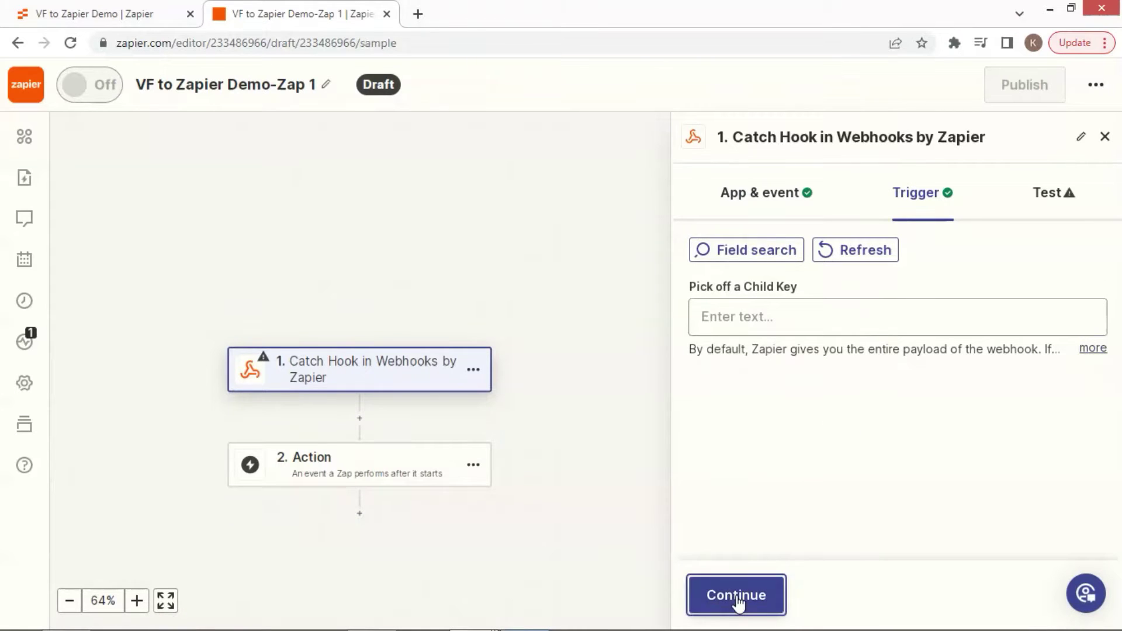
scroll(914, 454, "down", 2)
scroll(936, 409, "up", 2)
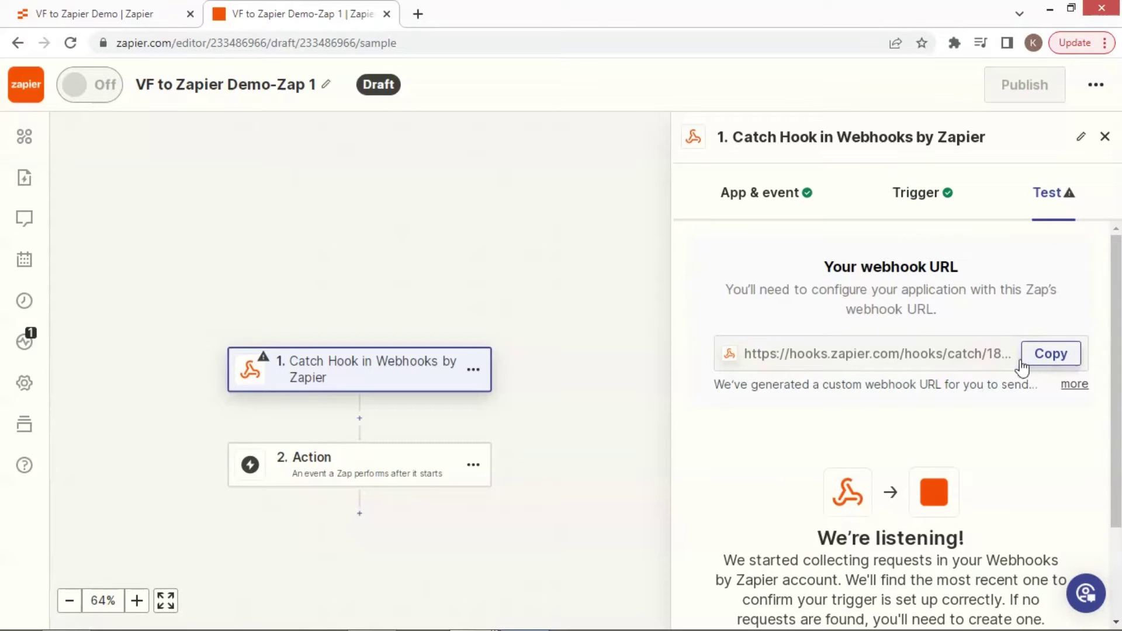
left_click(1051, 356)
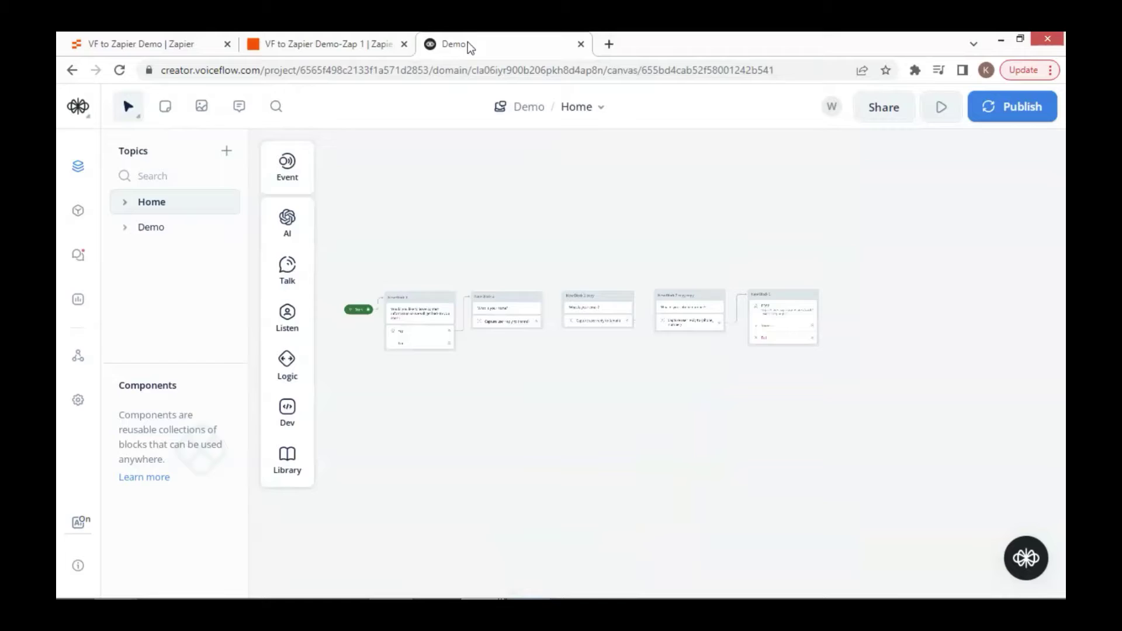
Review New Block 1's welcome message and its Yes and No choices.
scroll(517, 273, "up", 2)
left_click_drag(492, 392, 526, 402)
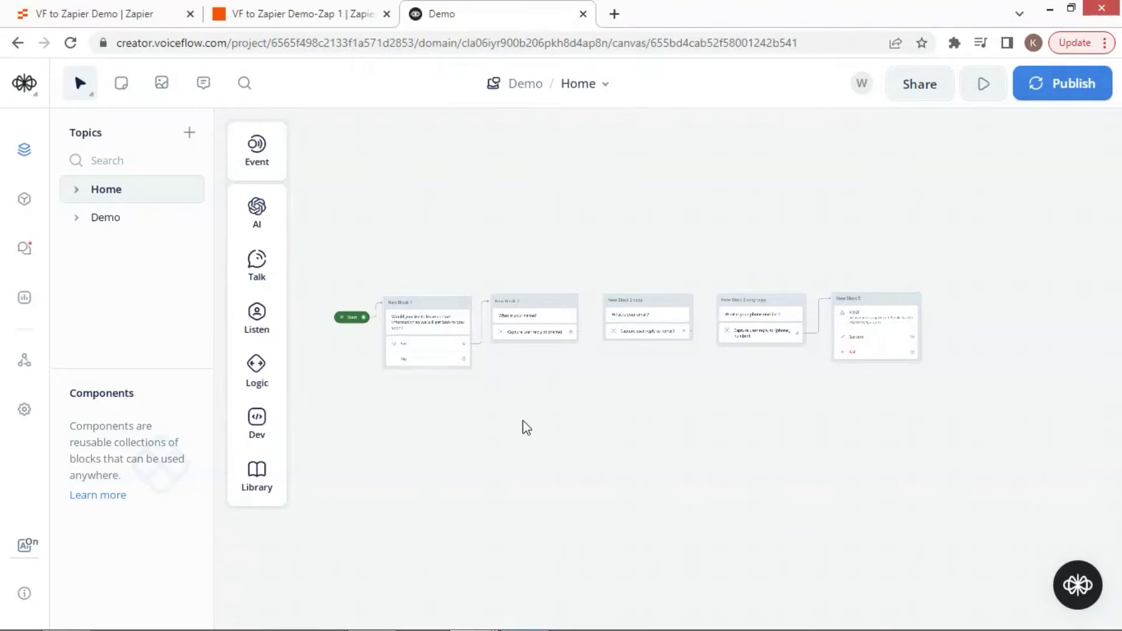
scroll(527, 427, "left", 1)
scroll(529, 433, "up", 3)
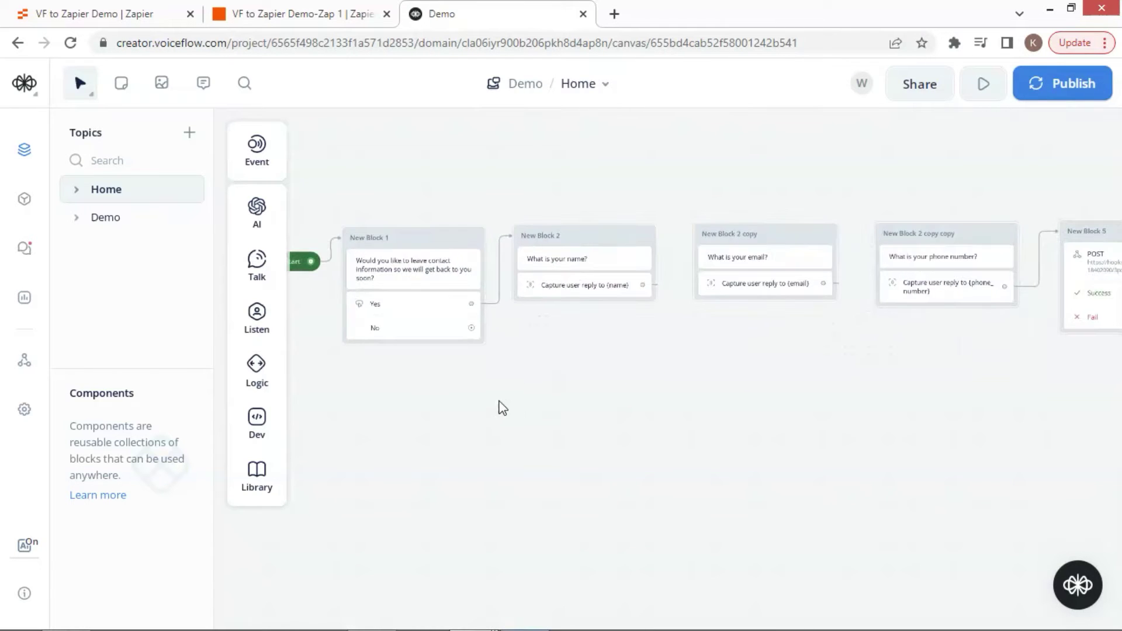
left_click_drag(503, 408, 559, 467)
left_click(466, 342)
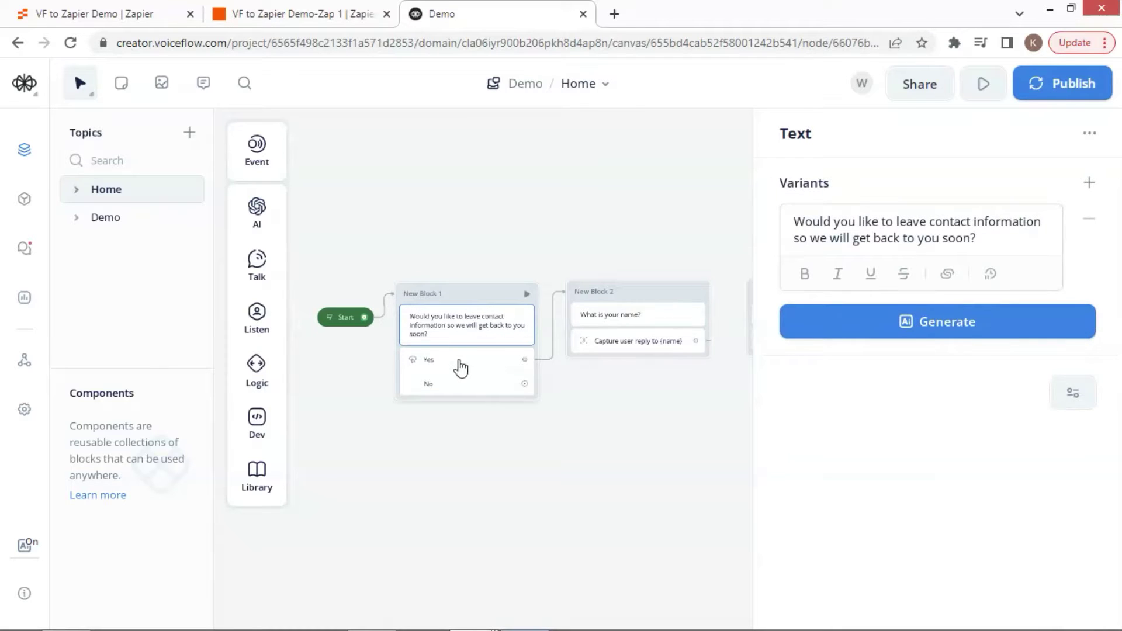
left_click(462, 368)
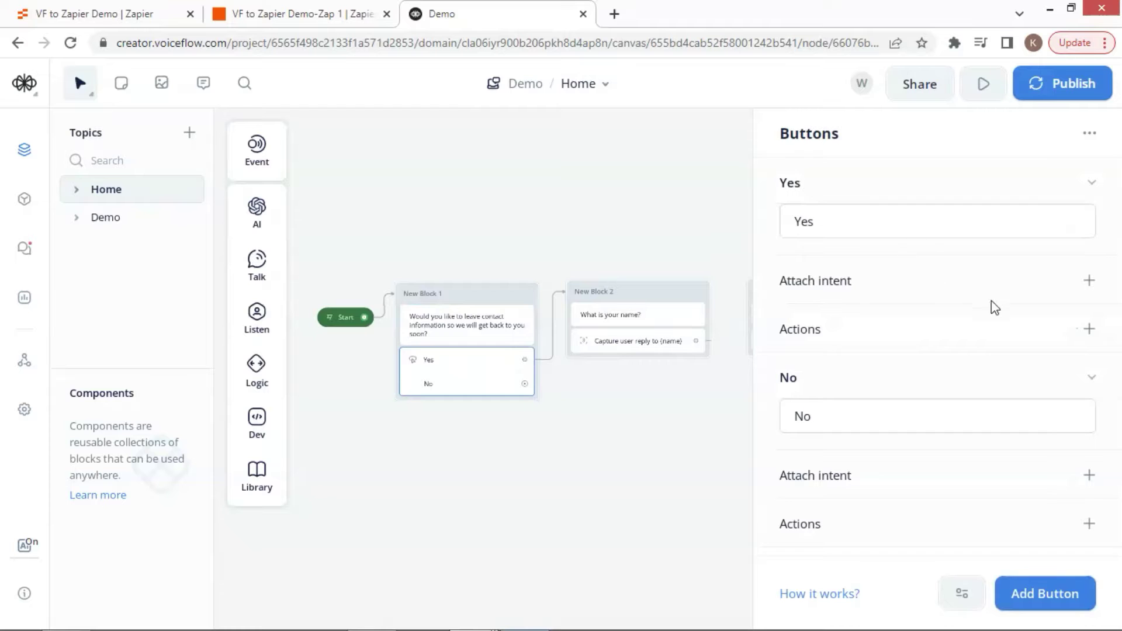
left_click(1094, 185)
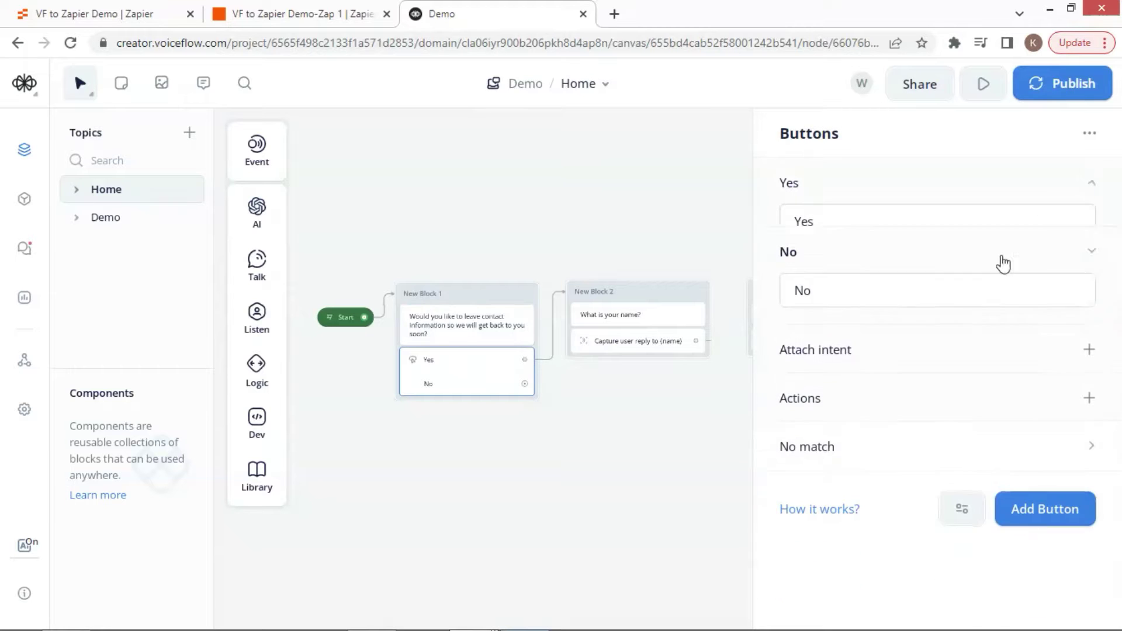
left_click(1094, 235)
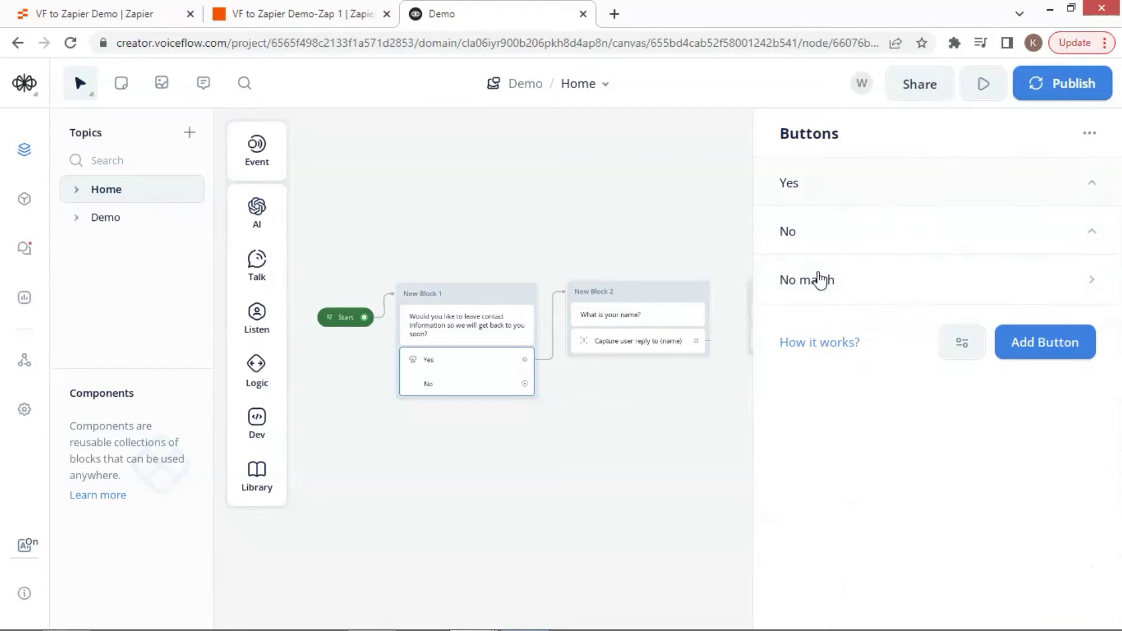
Review the name, email and phone questions and the variables capturing each reply.
left_click(637, 321)
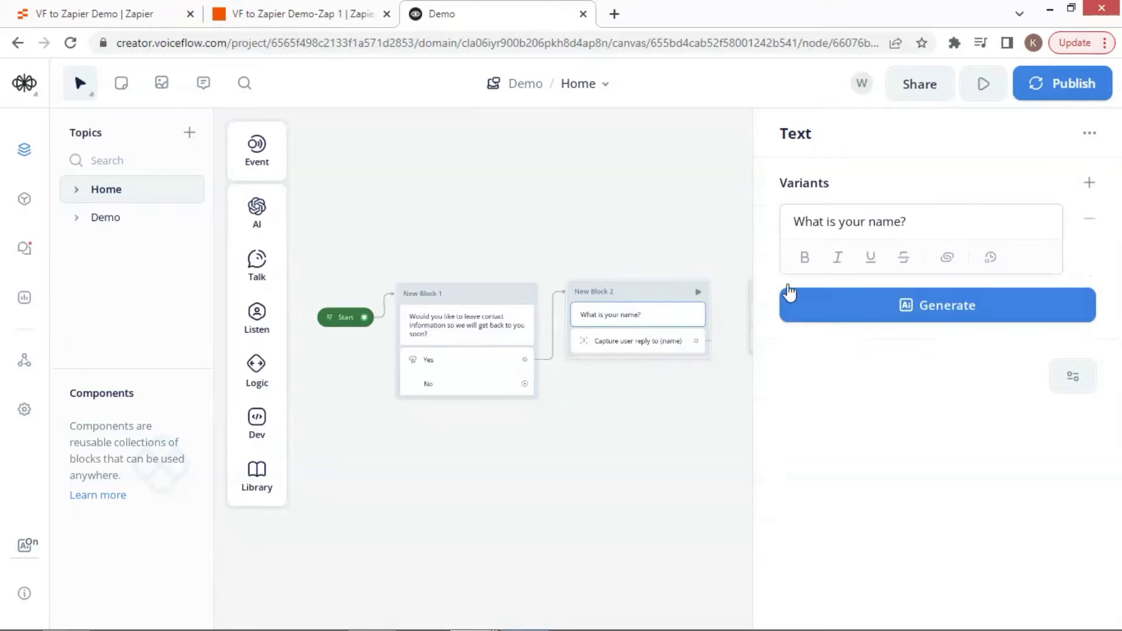
left_click(621, 345)
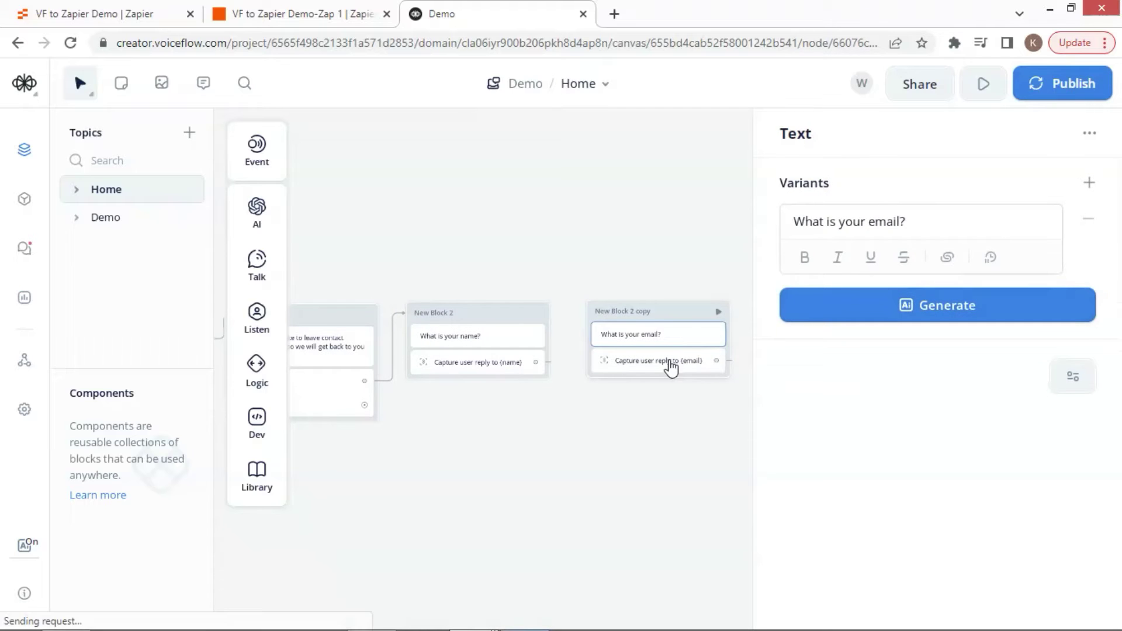
left_click(672, 364)
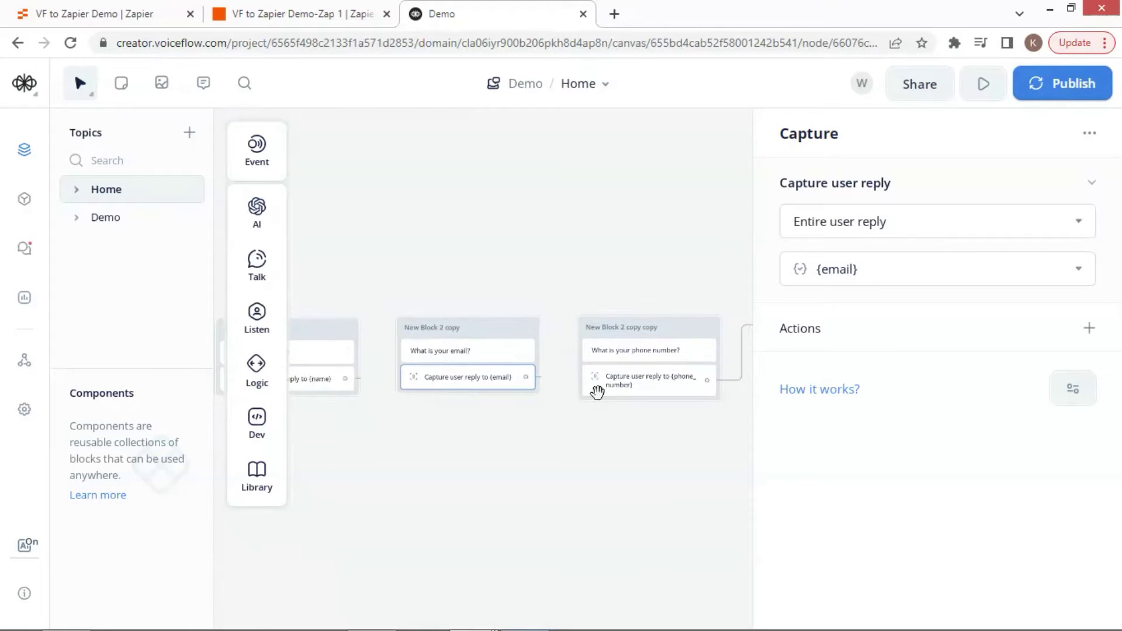
left_click(667, 352)
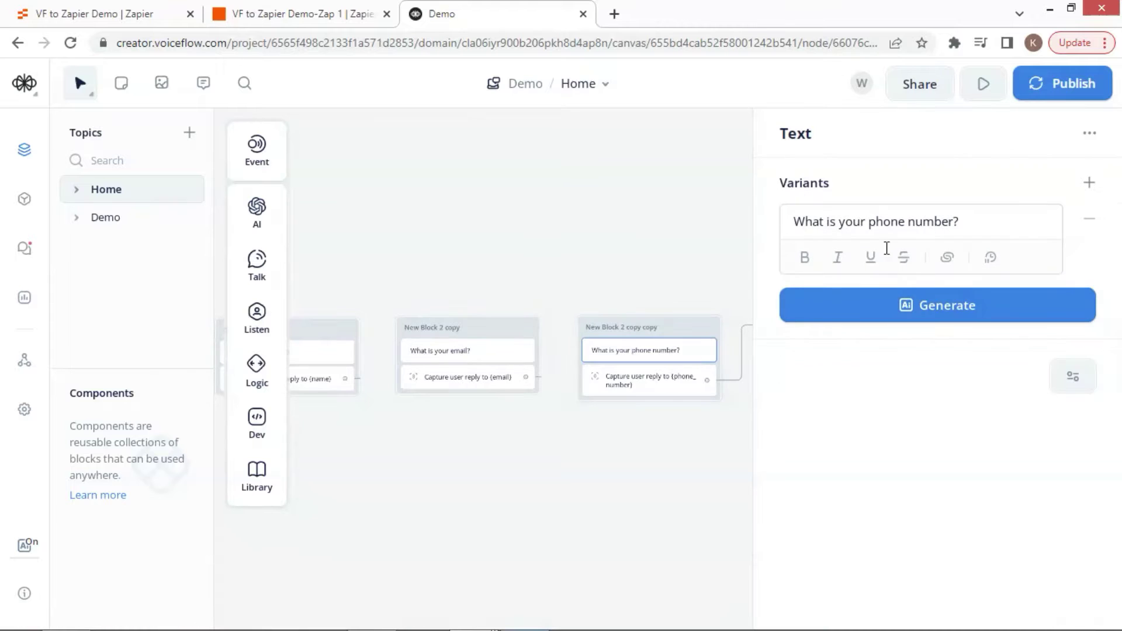
left_click(667, 384)
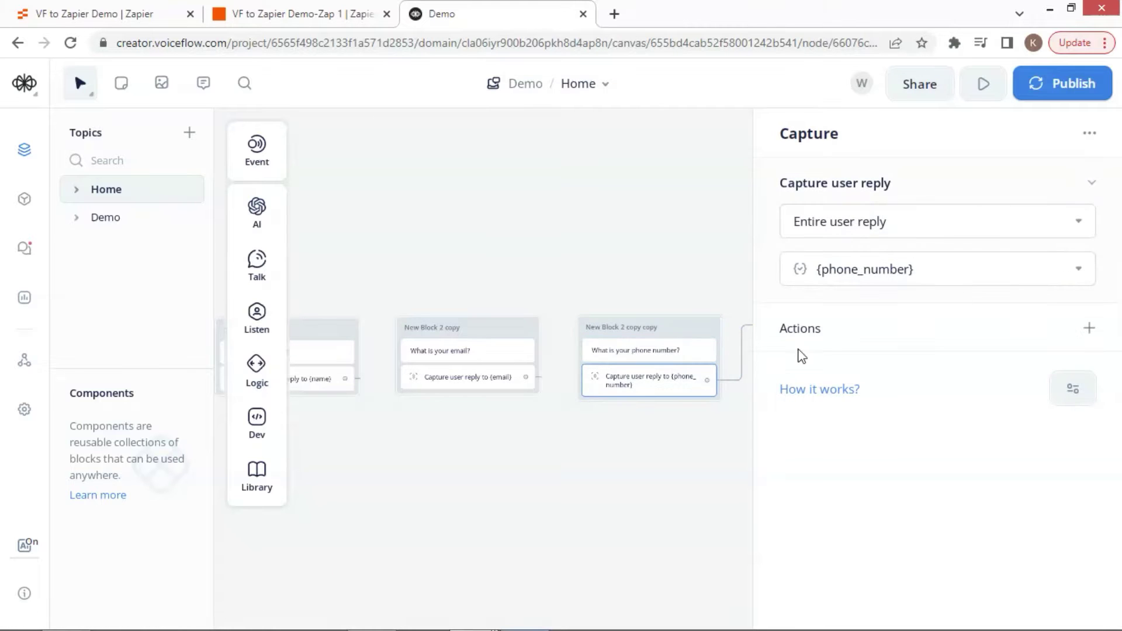
left_click_drag(690, 437, 503, 430)
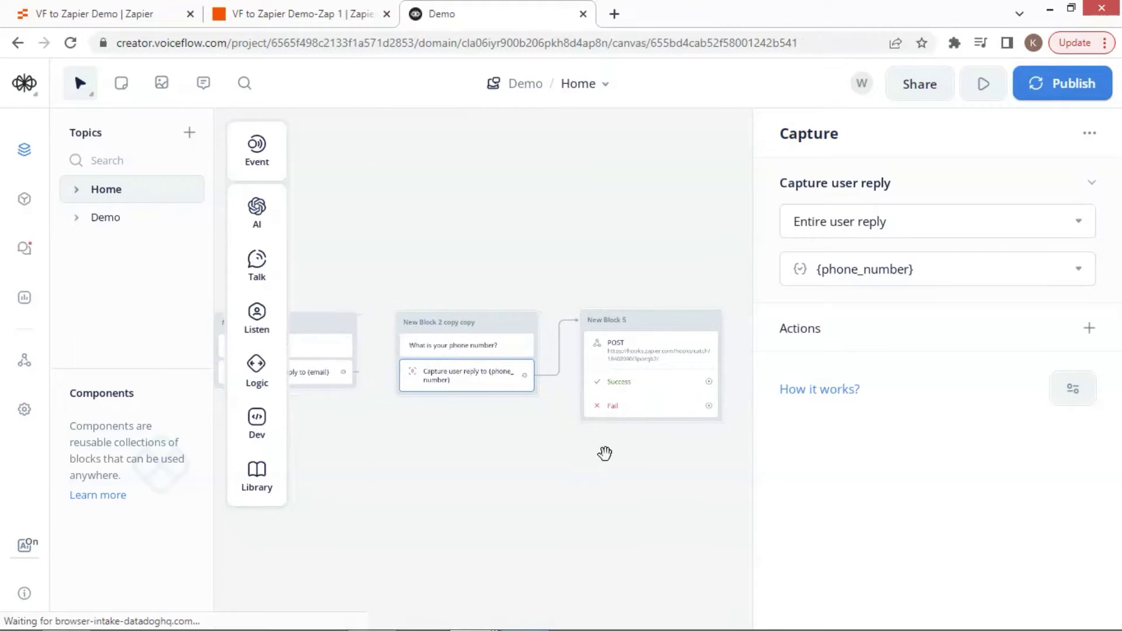
Inspect the POST step's Zapier webhook URL and its Name, Email, Phone body fields.
left_click(669, 355)
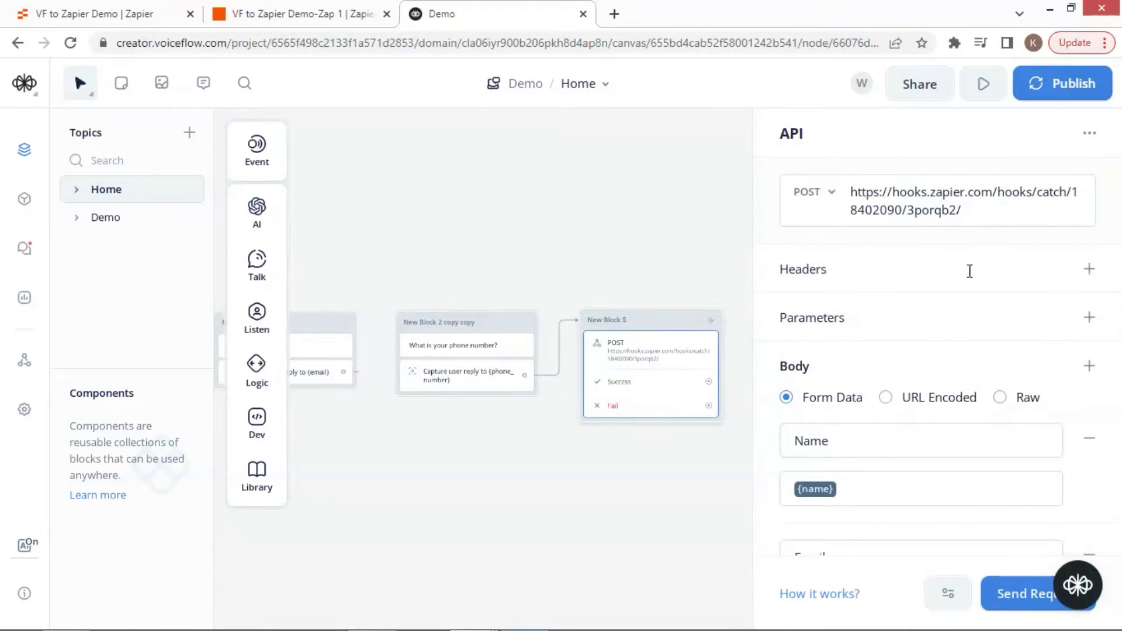
left_click(1009, 211)
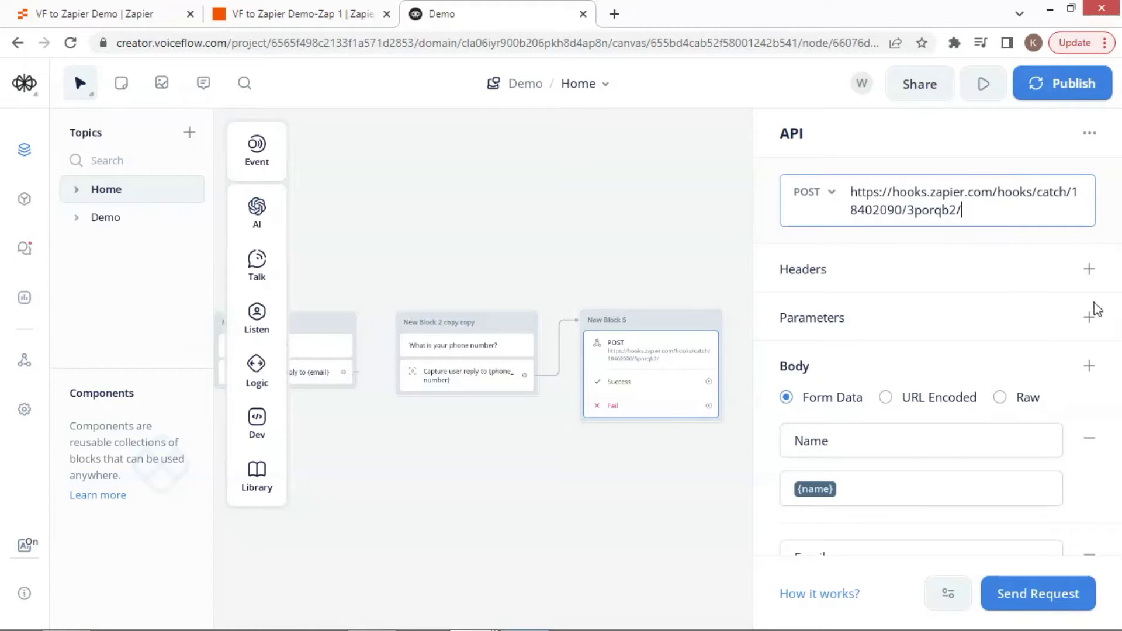
scroll(996, 372, "down", 2)
scroll(996, 371, "down", 2)
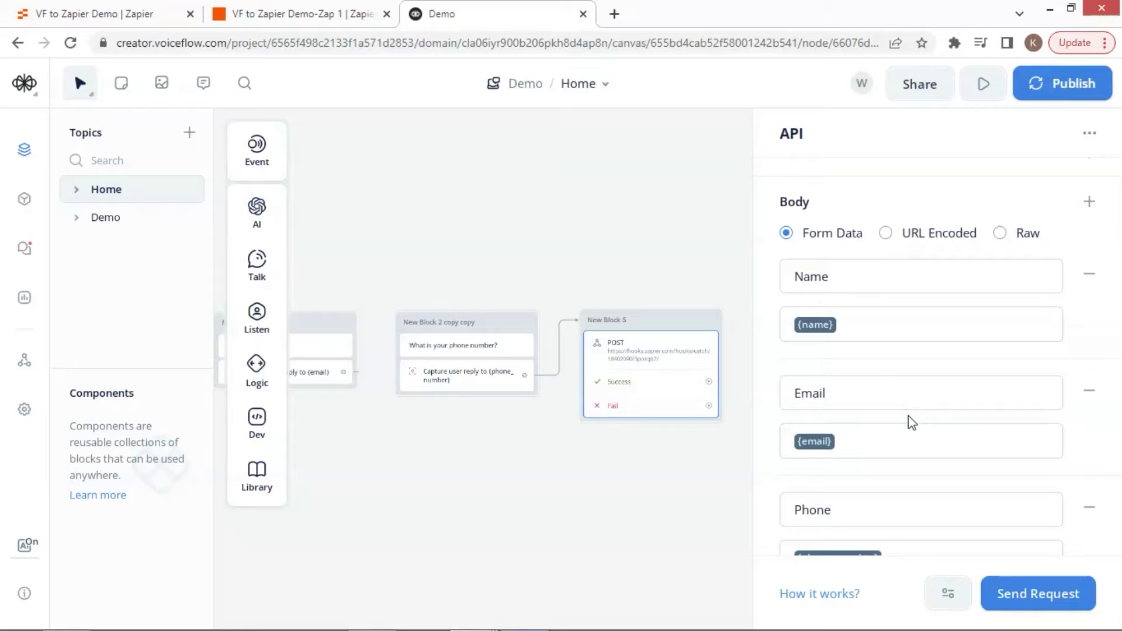
scroll(909, 417, "down", 2)
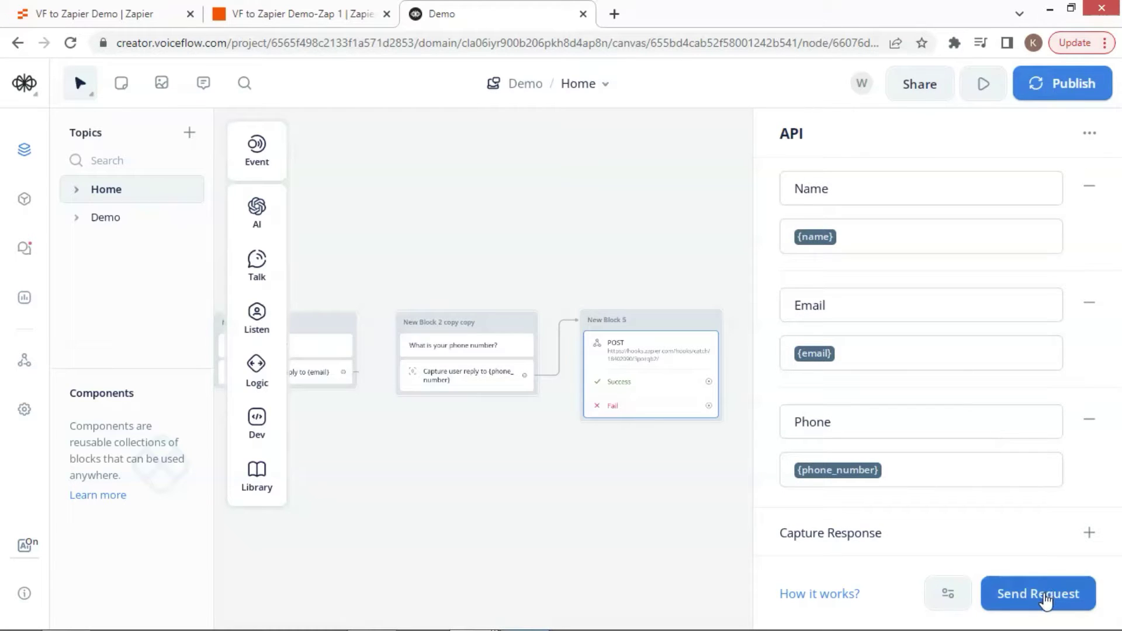
left_click(1045, 600)
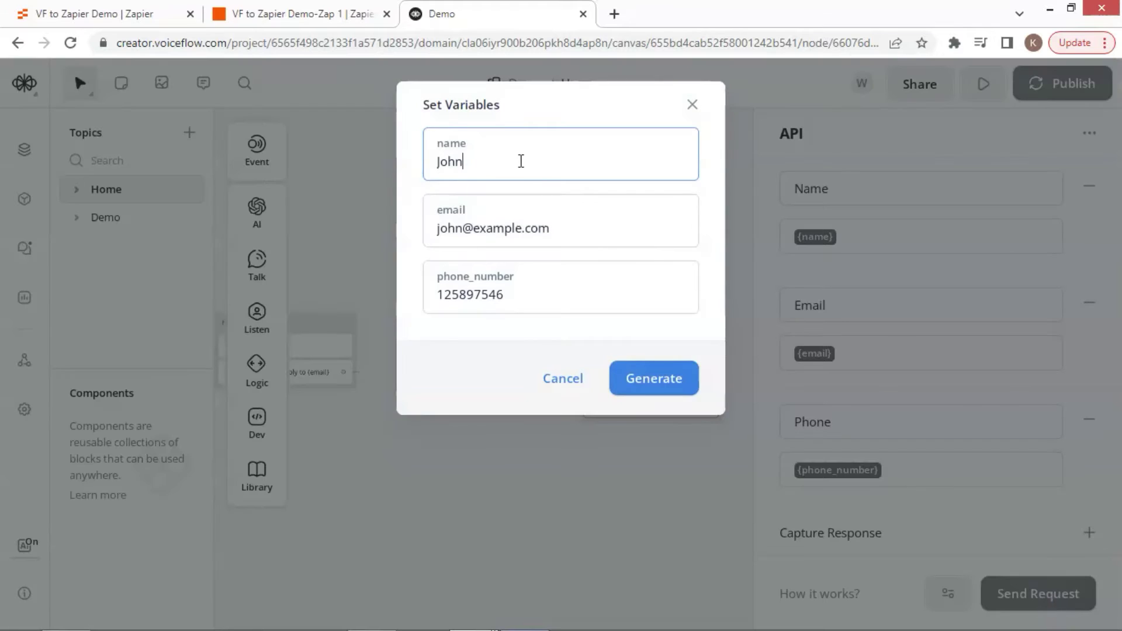
Send the test POST with sample name, email and phone, then view the data in the Zap.
left_click(567, 233)
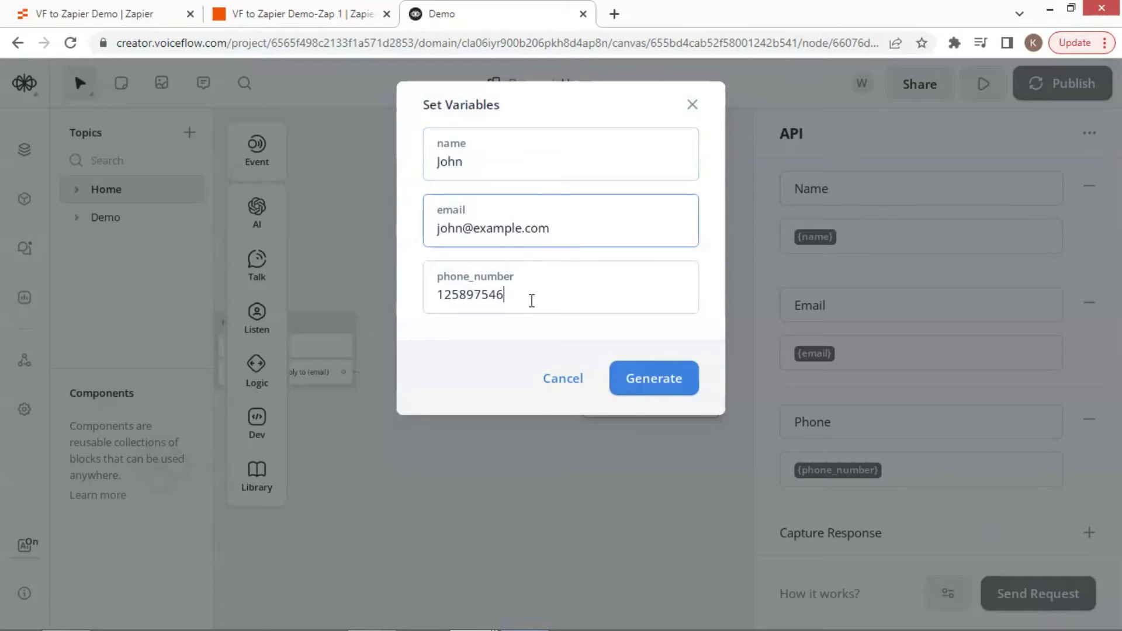
left_click(661, 380)
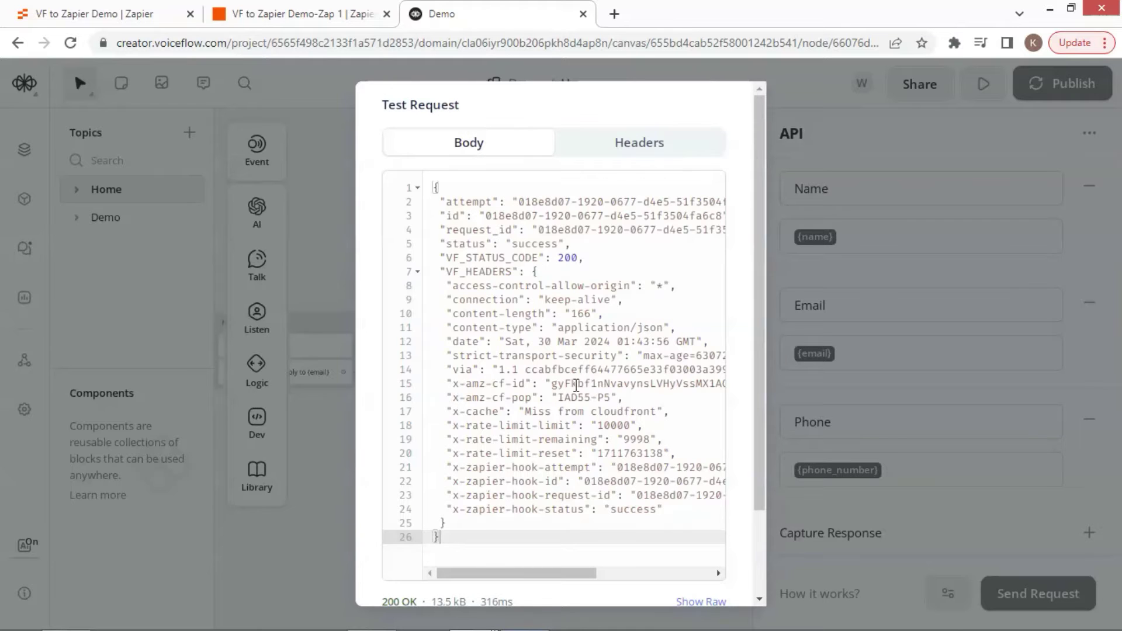
scroll(471, 539, "down", 2)
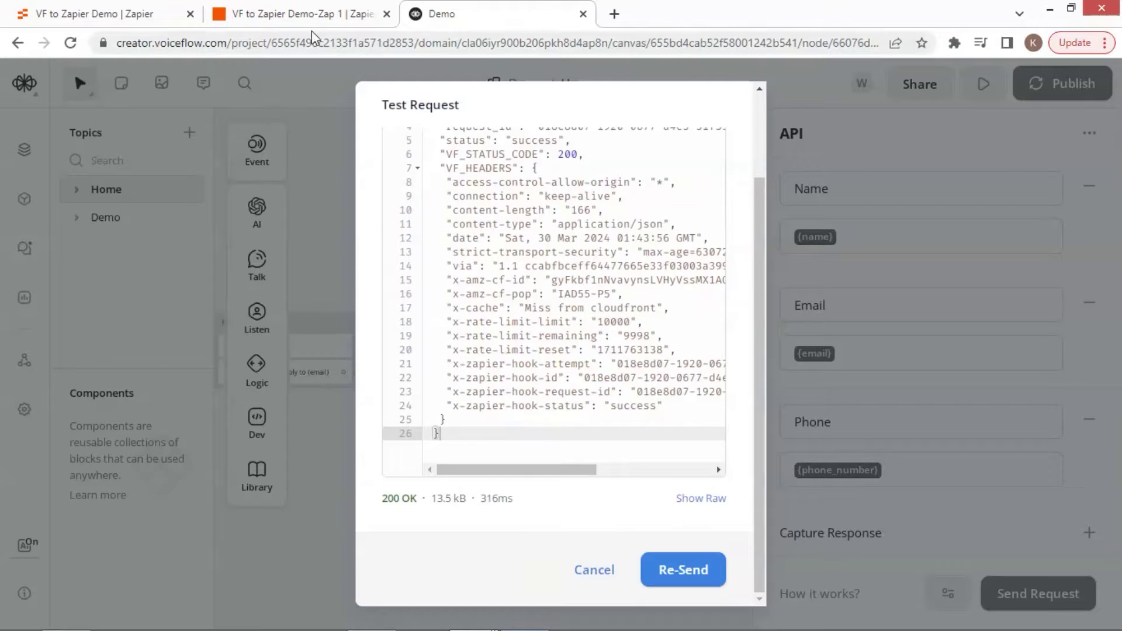
left_click(304, 14)
scroll(995, 382, "down", 4)
scroll(953, 398, "up", 2)
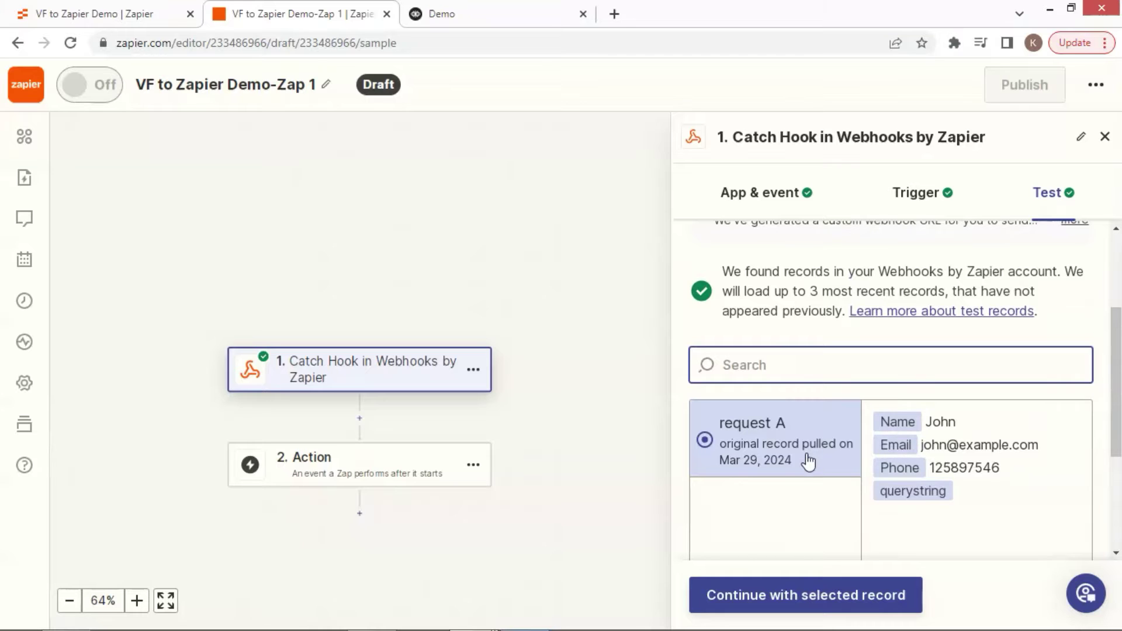
Add a Zapier Tables Update Record action using the received test record.
scroll(883, 486, "down", 2)
left_click(844, 605)
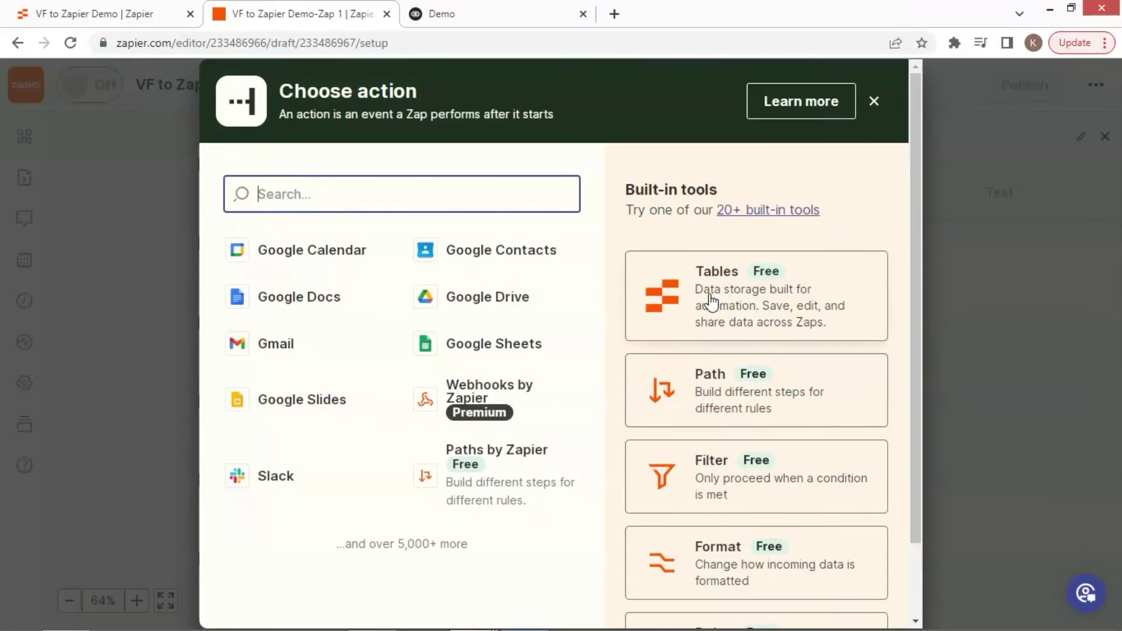
left_click(717, 301)
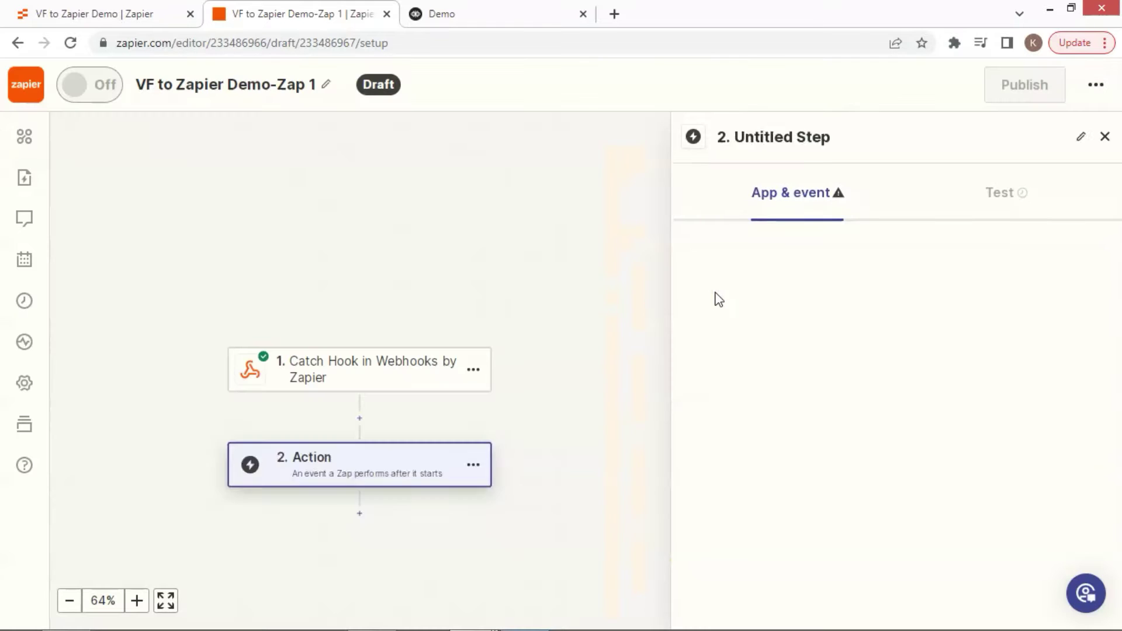
scroll(918, 479, "down", 5)
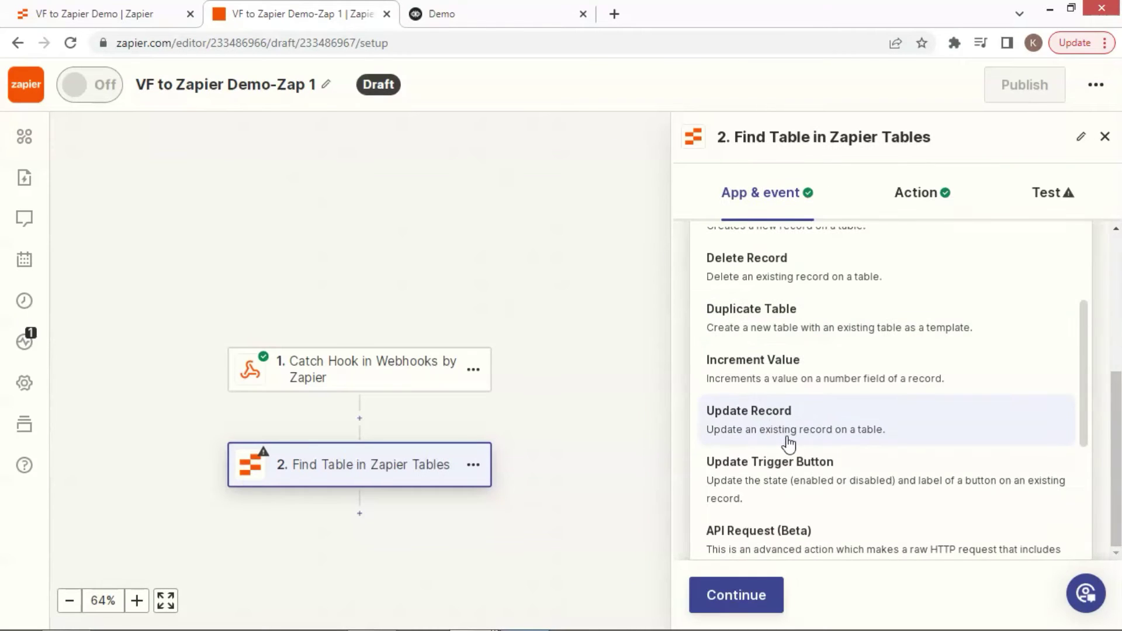
left_click(773, 428)
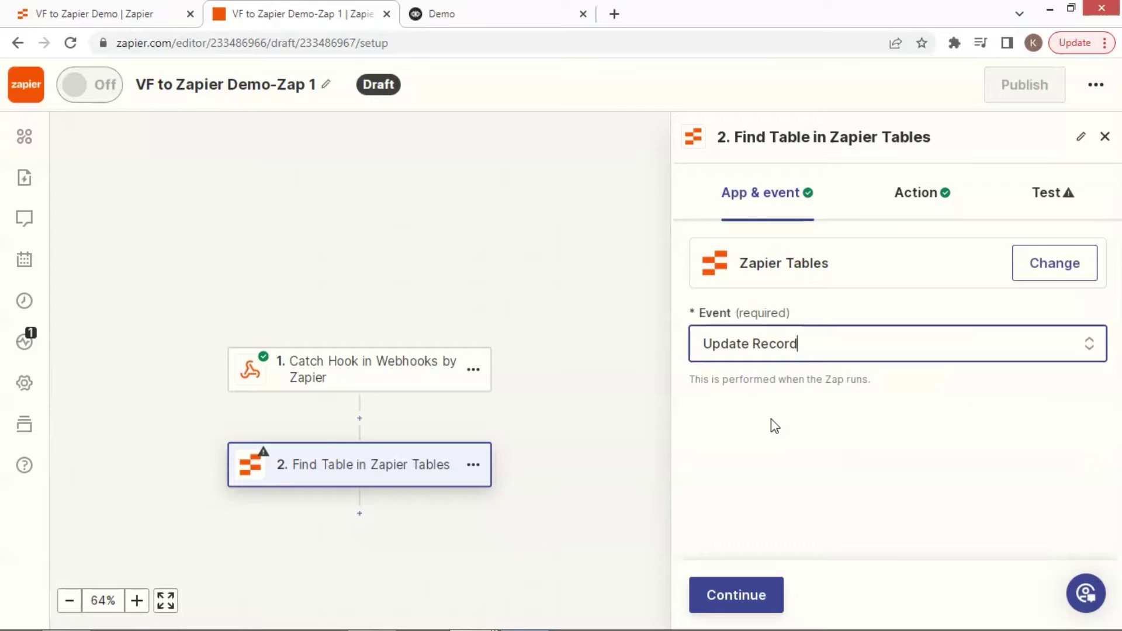
left_click(748, 597)
Target the VF to Zapier Demo table and choose the record to update.
left_click(940, 326)
scroll(912, 468, "down", 1)
left_click(978, 474)
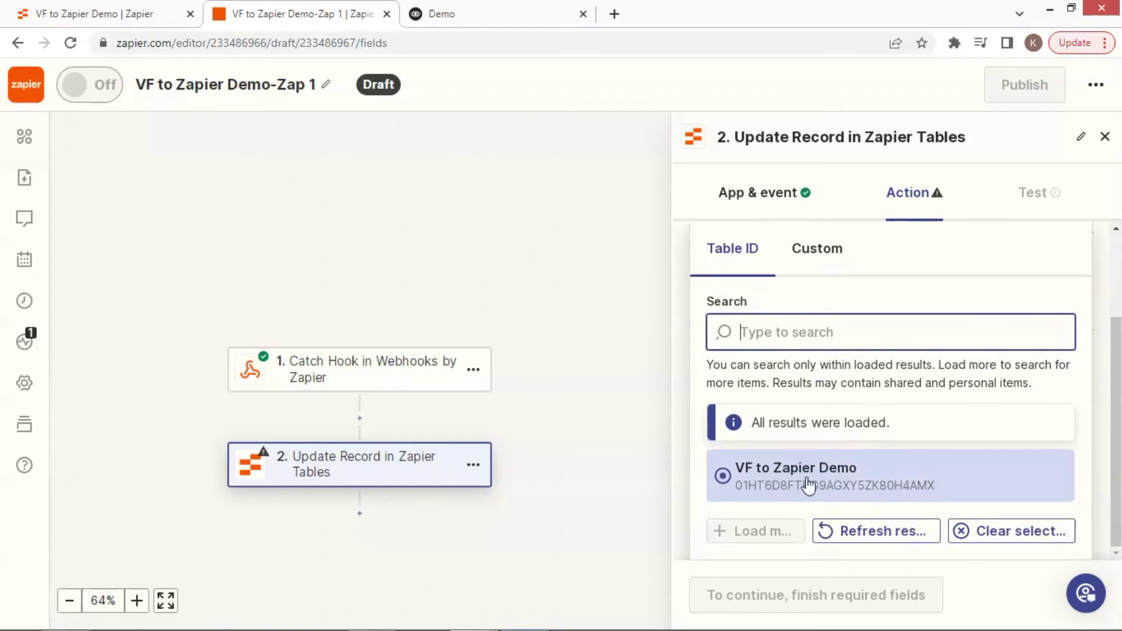
left_click(830, 431)
left_click(829, 481)
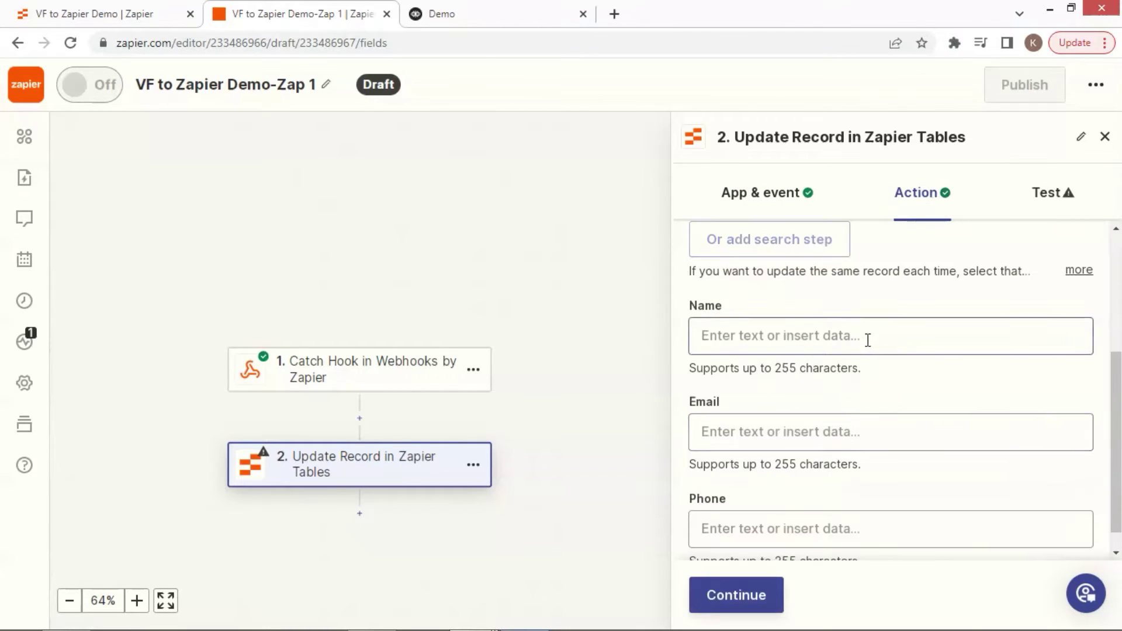
Map the webhook's Name, Email and Phone values into the matching fields.
left_click(845, 346)
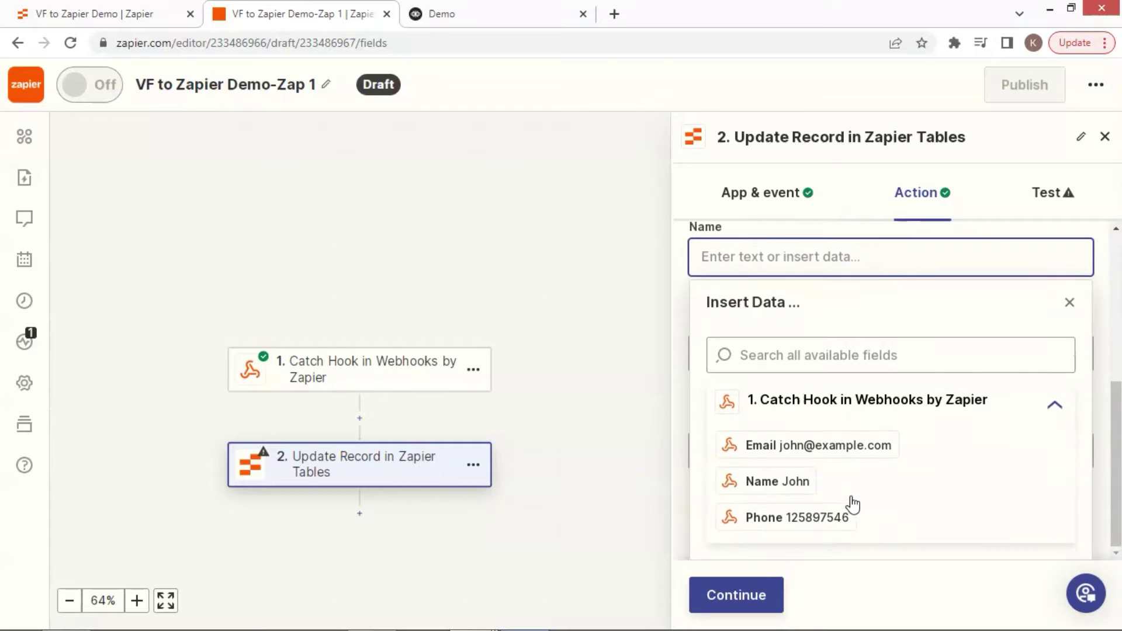
left_click(802, 492)
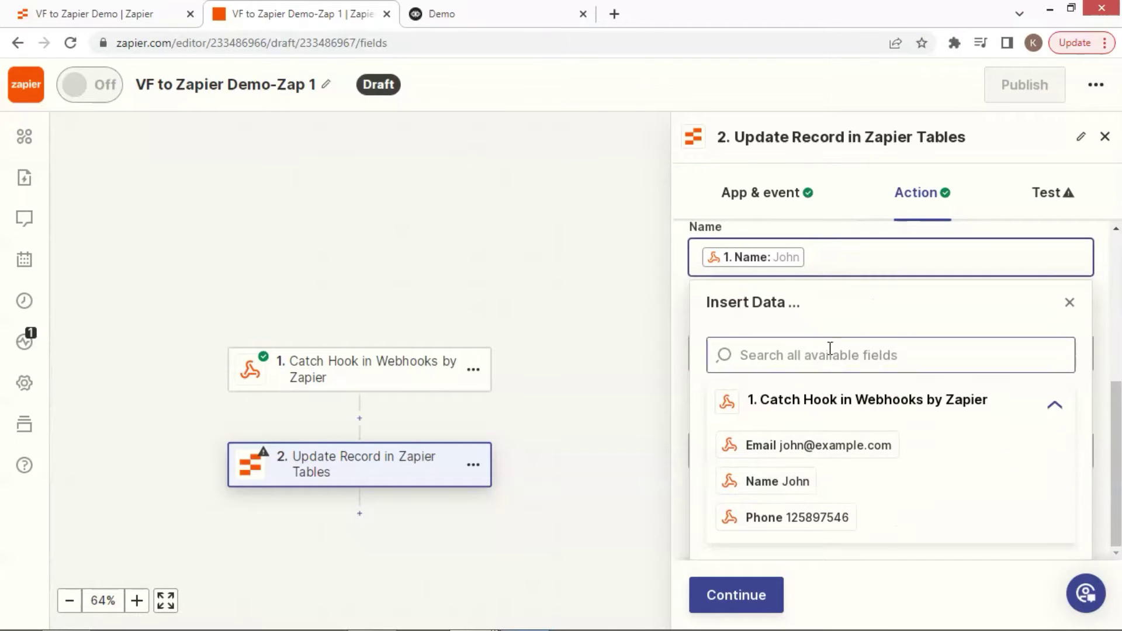
key("Tab")
left_click(777, 538)
key("Tab")
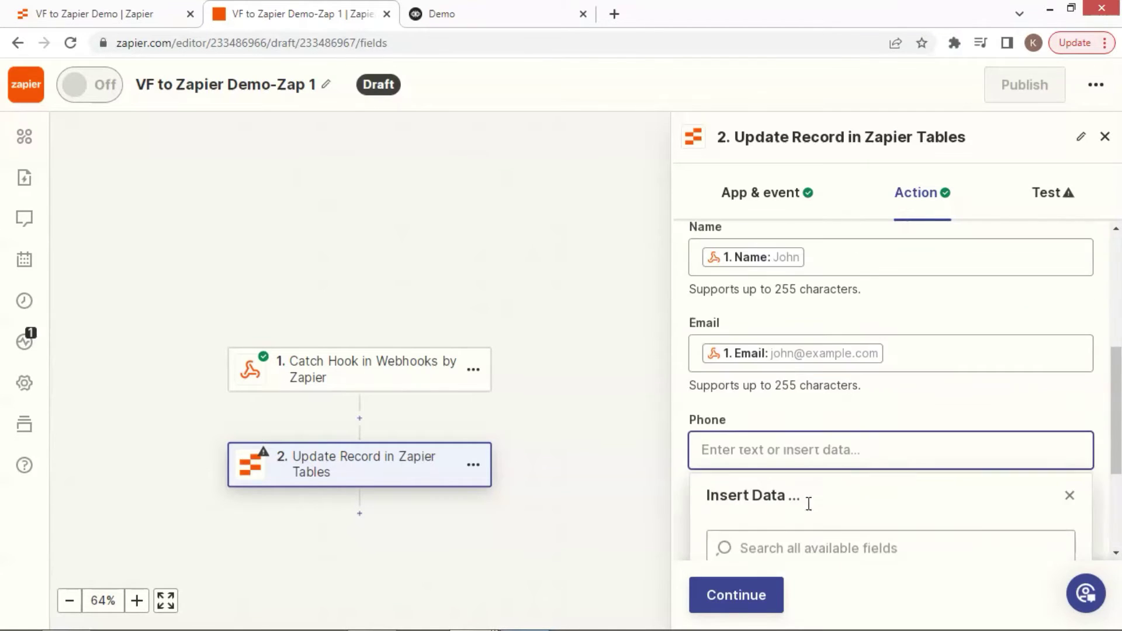
left_click(760, 518)
left_click(736, 595)
Test the Update Record step and check the table for the test row.
left_click(844, 595)
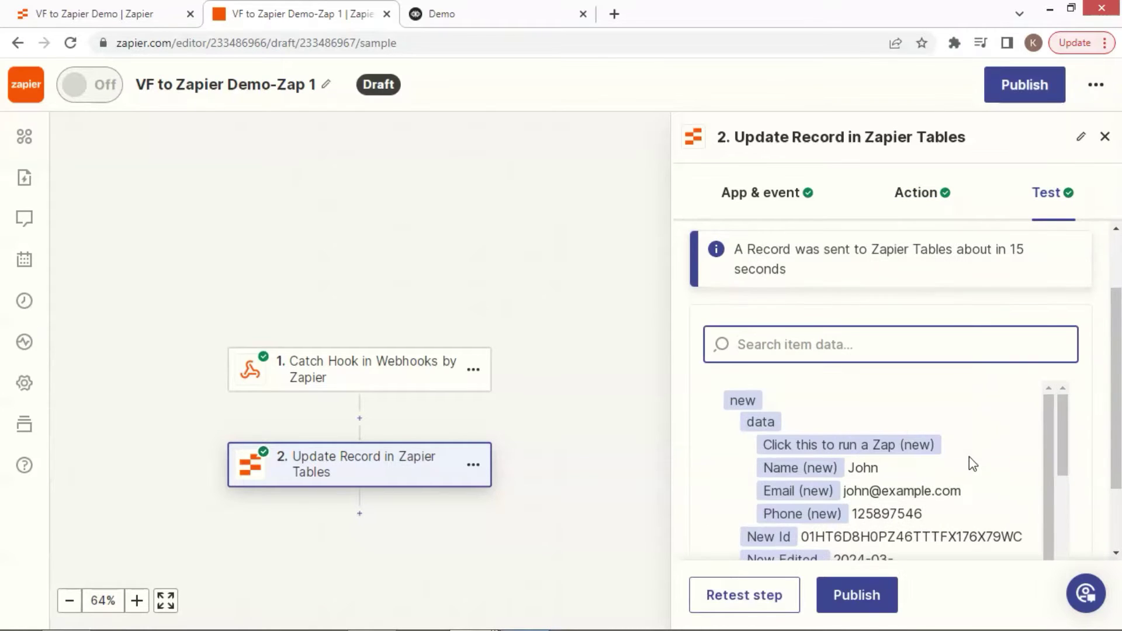
scroll(1087, 445, "down", 5)
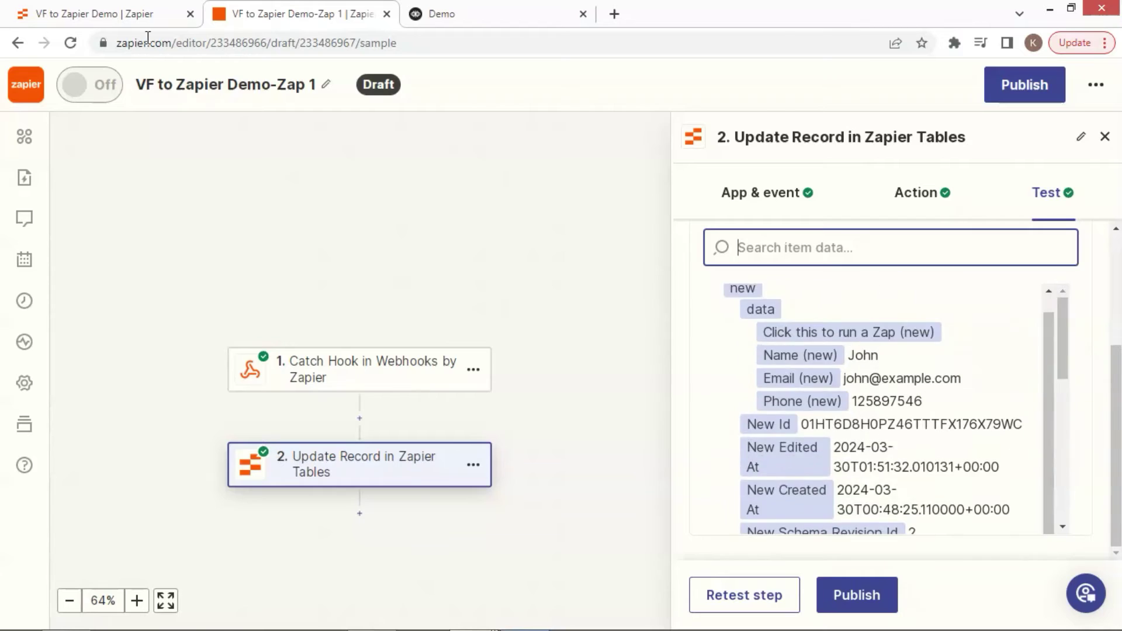
left_click(148, 13)
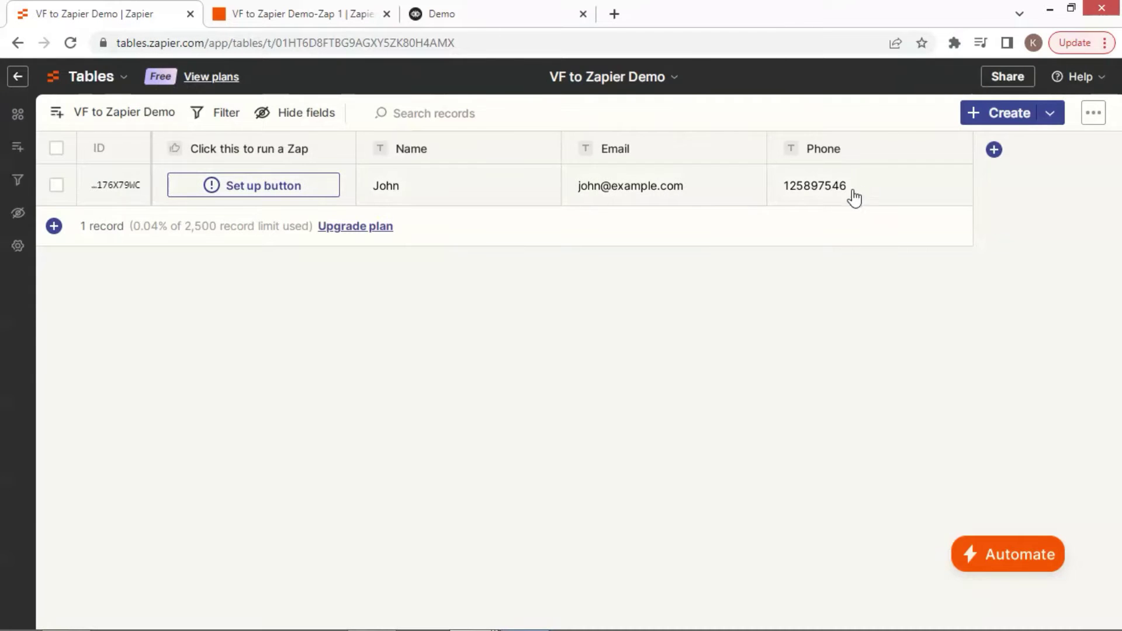
In Voiceflow, add a Text step after the POST block starting 'Thank you, {name'.
key("ctrl+3")
mouse_move(257, 264)
left_click_drag(345, 268, 807, 352)
left_click(912, 223)
type("Thank you, ")
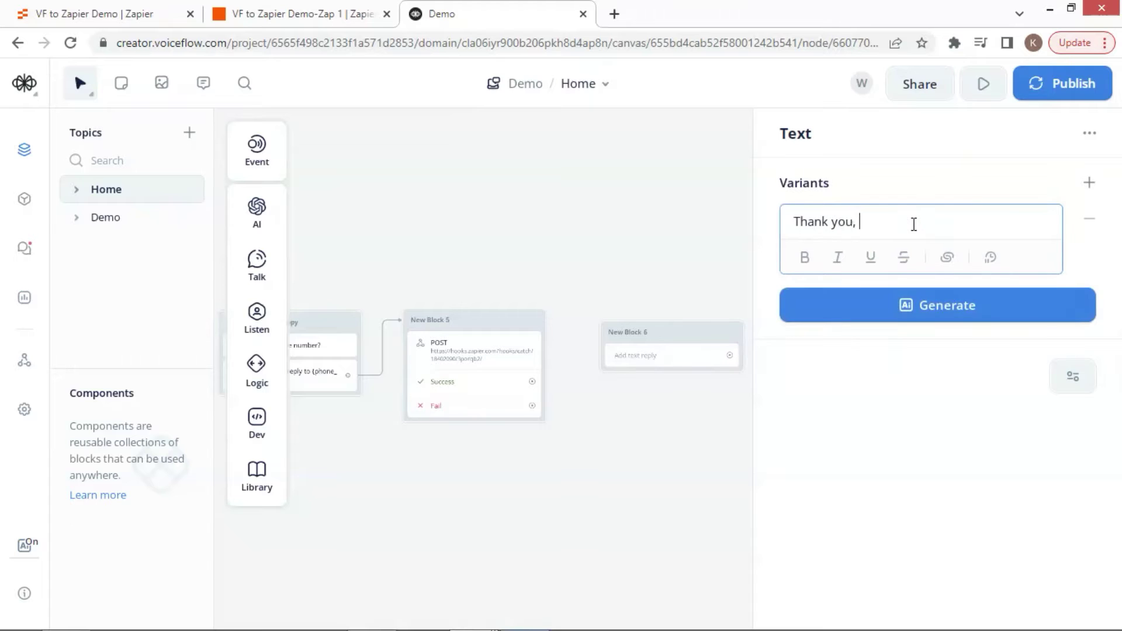
type("{namme")
Finish the message as 'Thank you, {name}. We will contact you soon' with the name variable.
key("BackSpace")
key("BackSpace")
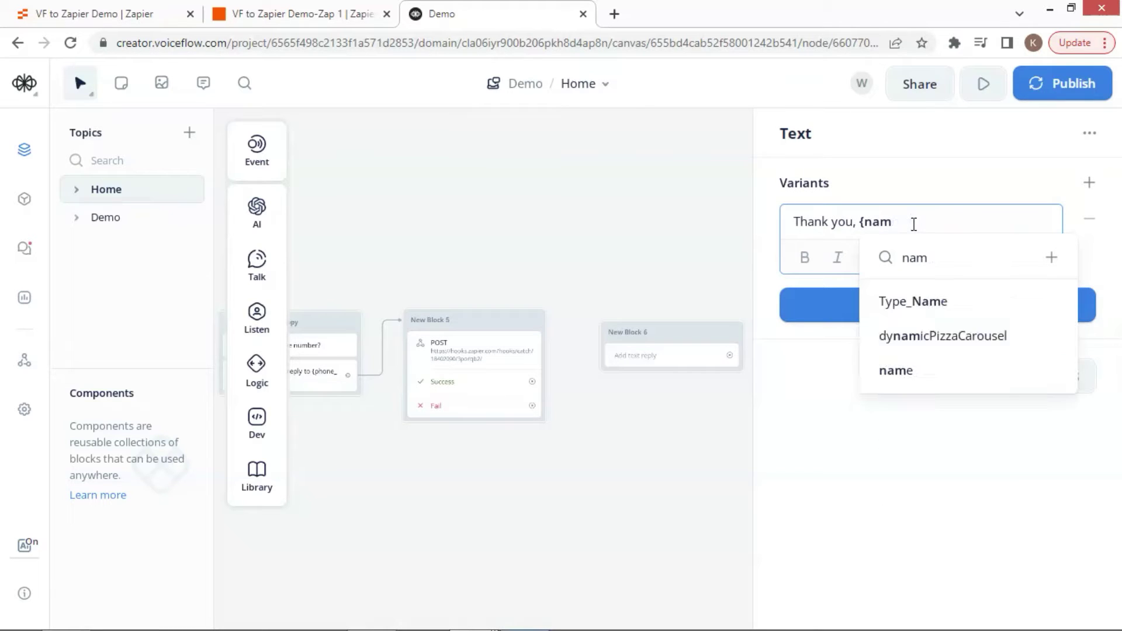
type("e")
left_click(905, 342)
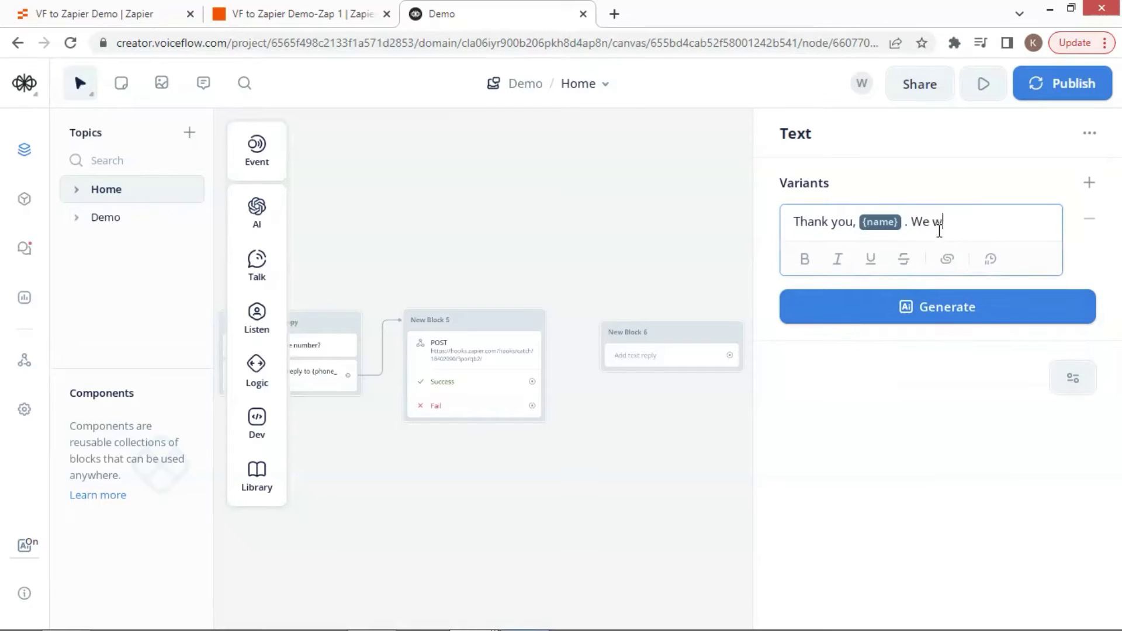
type(". We will contact you ss")
key("BackSpace")
type("oon. Have")
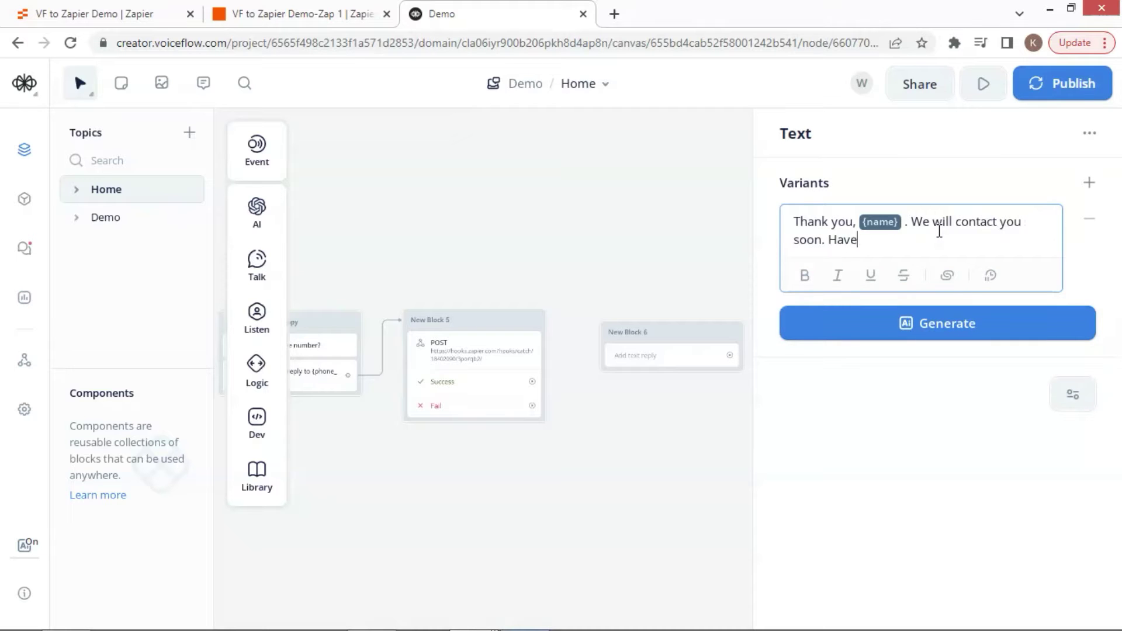
Start a prototype run and agree to leave contact information.
scroll(611, 441, "down", 3)
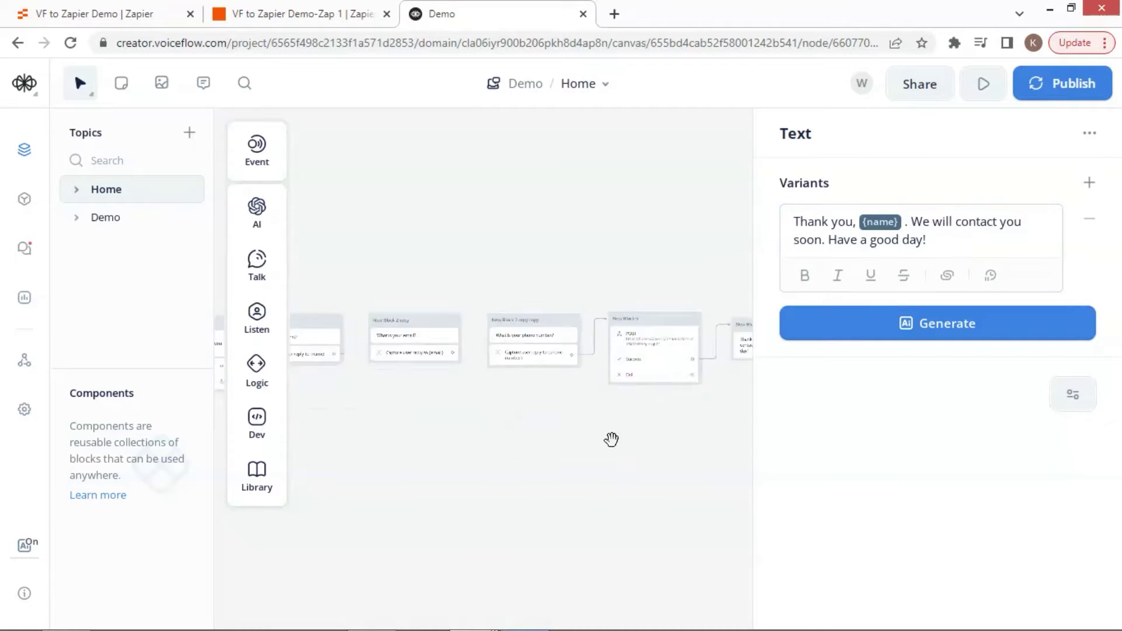
key("r")
left_click(878, 342)
Answer the prototype's name, email and phone questions with a sample contact's details.
left_click(928, 519)
type("Mike")
key("Return")
type("mike@example.com")
key("Return")
type("256487952")
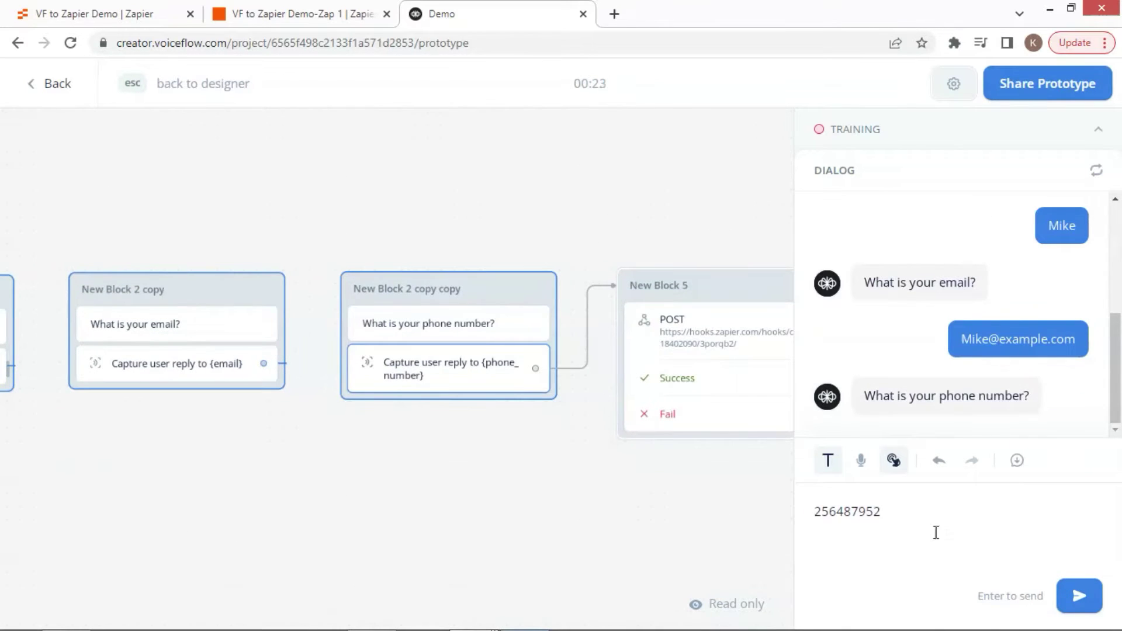
key("Return")
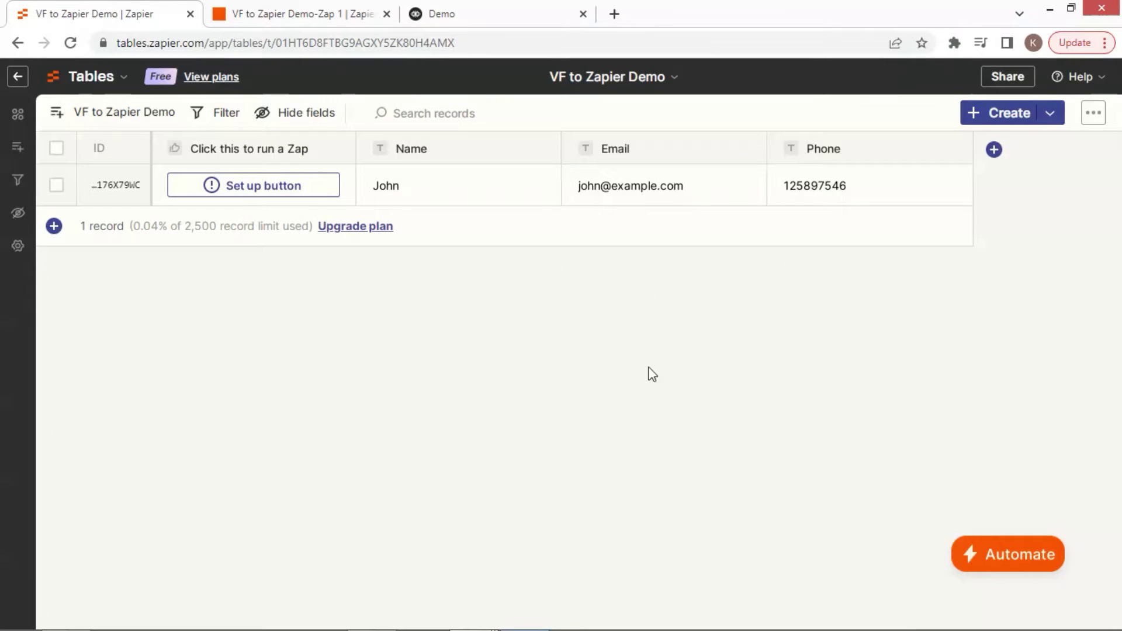
Publish the Zap and check the table for the new record.
left_click(281, 17)
left_click(856, 596)
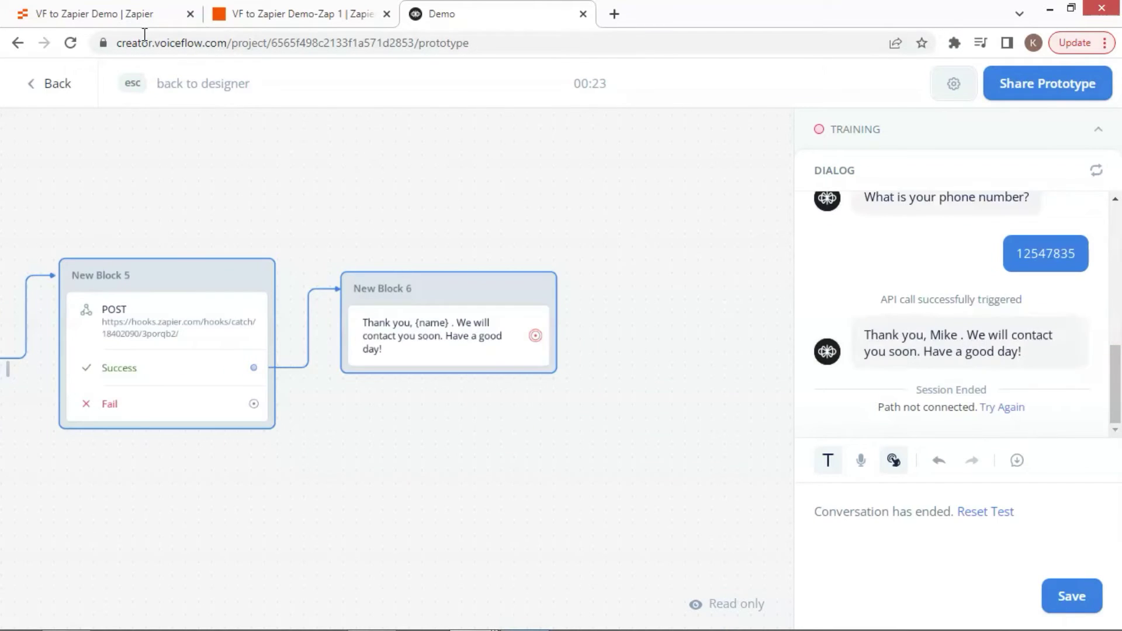
left_click(145, 13)
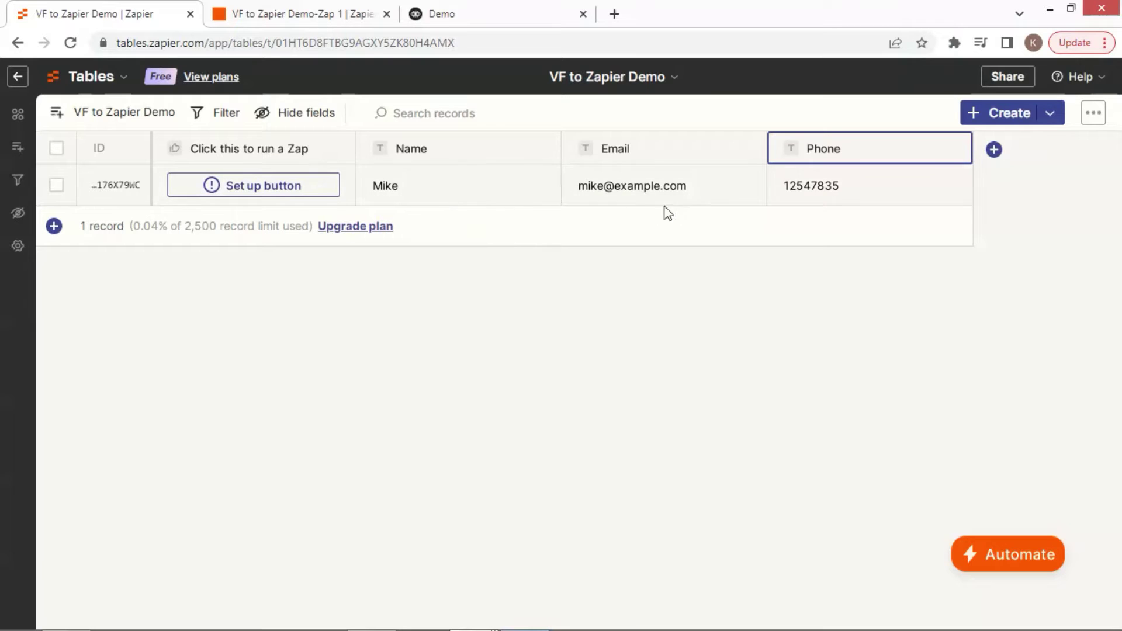
Close the 'Awesome' congratulations modal and open the Update Record step as an editable draft.
left_click(328, 14)
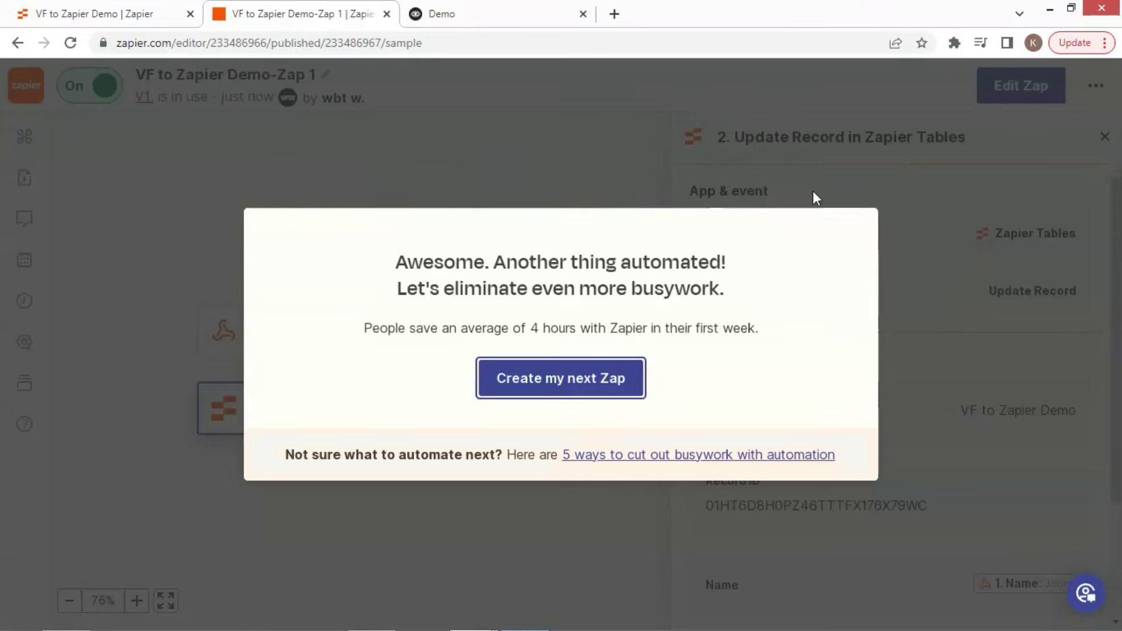
left_click(512, 186)
scroll(906, 409, "down", 3)
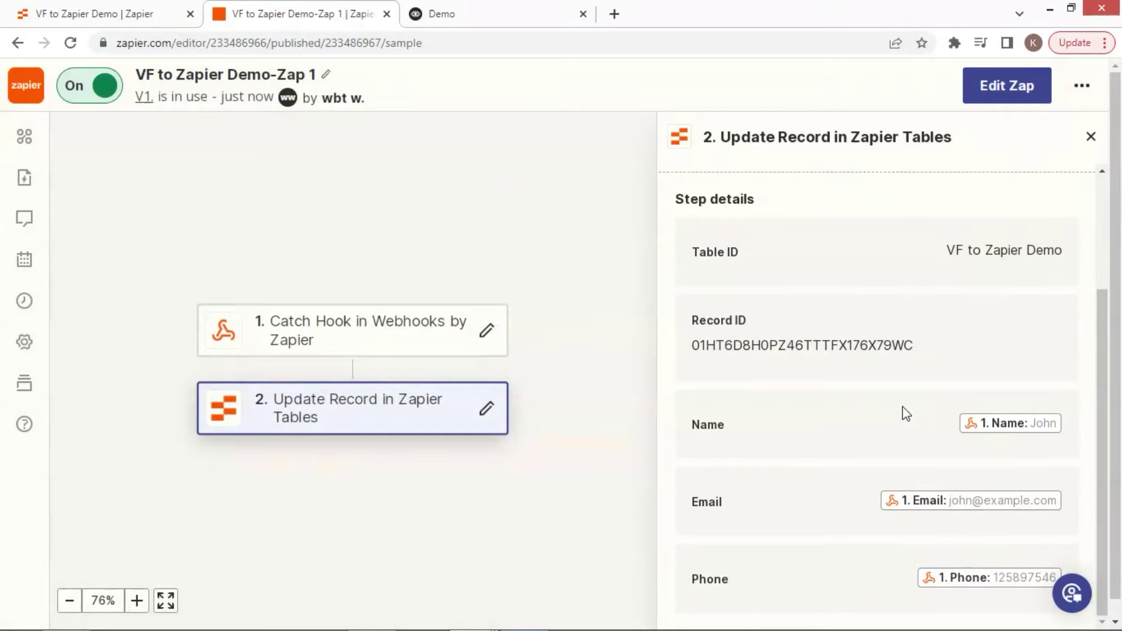
scroll(906, 412, "up", 3)
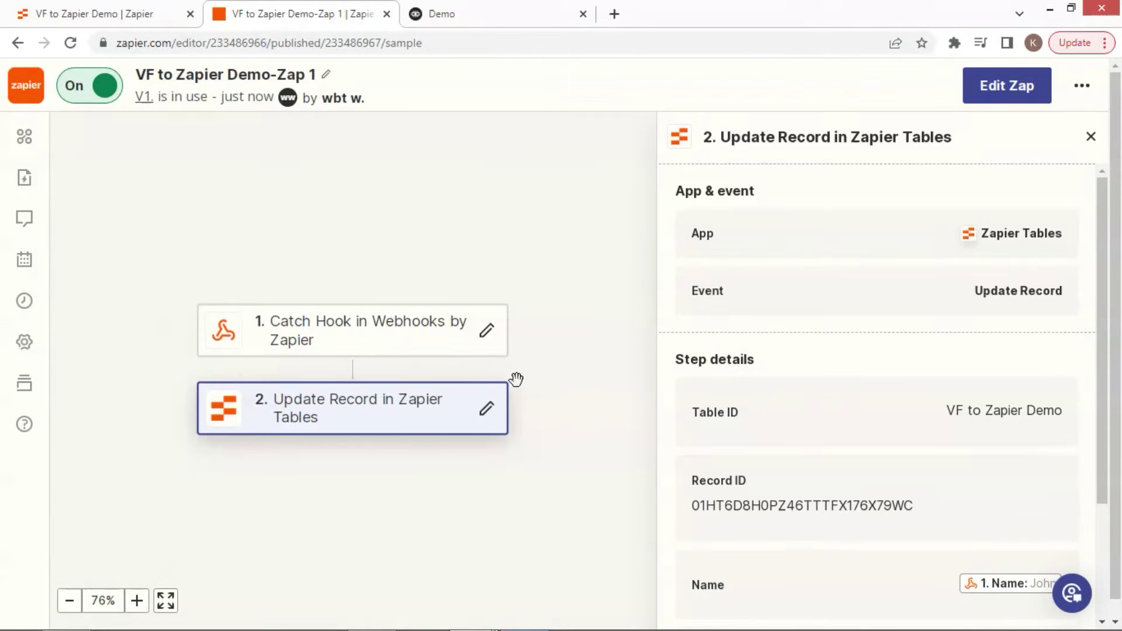
left_click(388, 405)
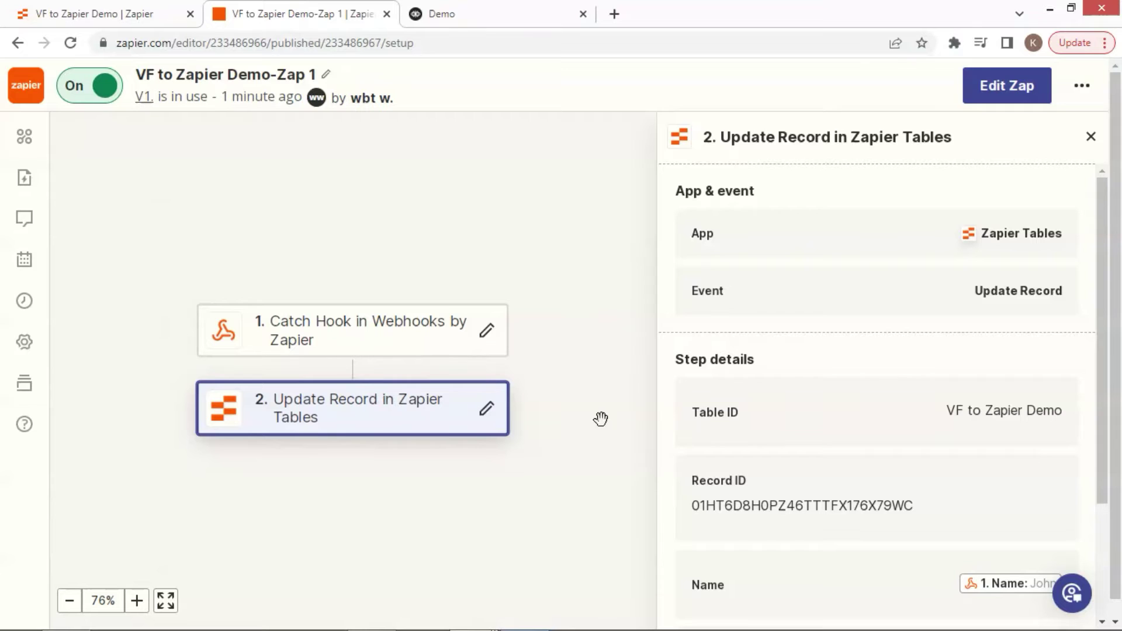
left_click(485, 416)
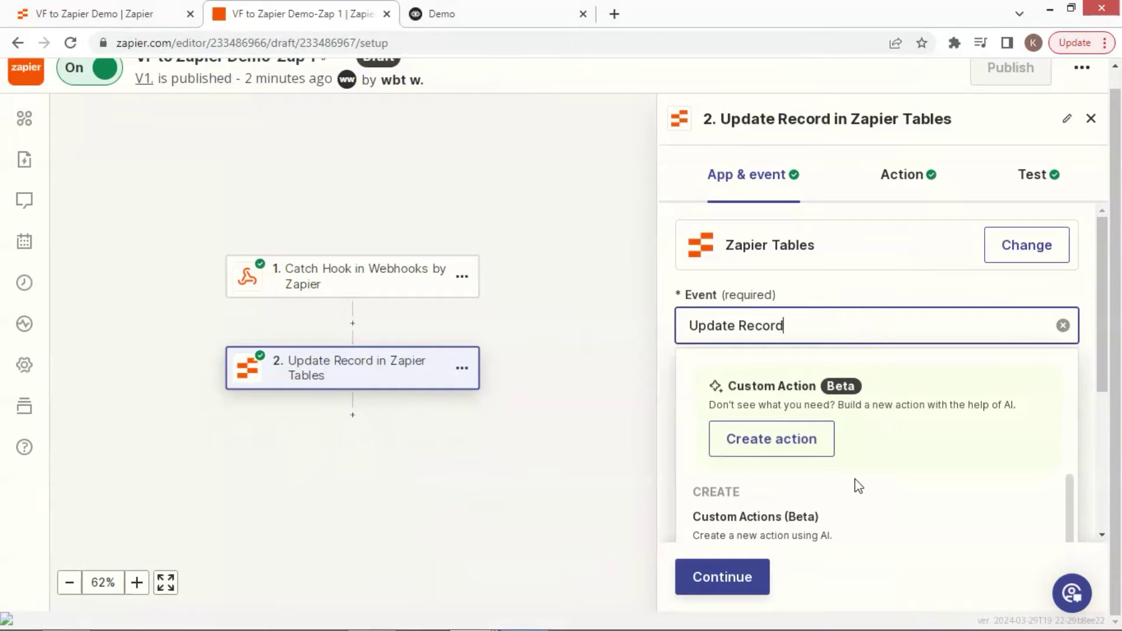
Set the Zapier step's event to Create Record in the VF to Zapier Demo table.
scroll(900, 471, "down", 3)
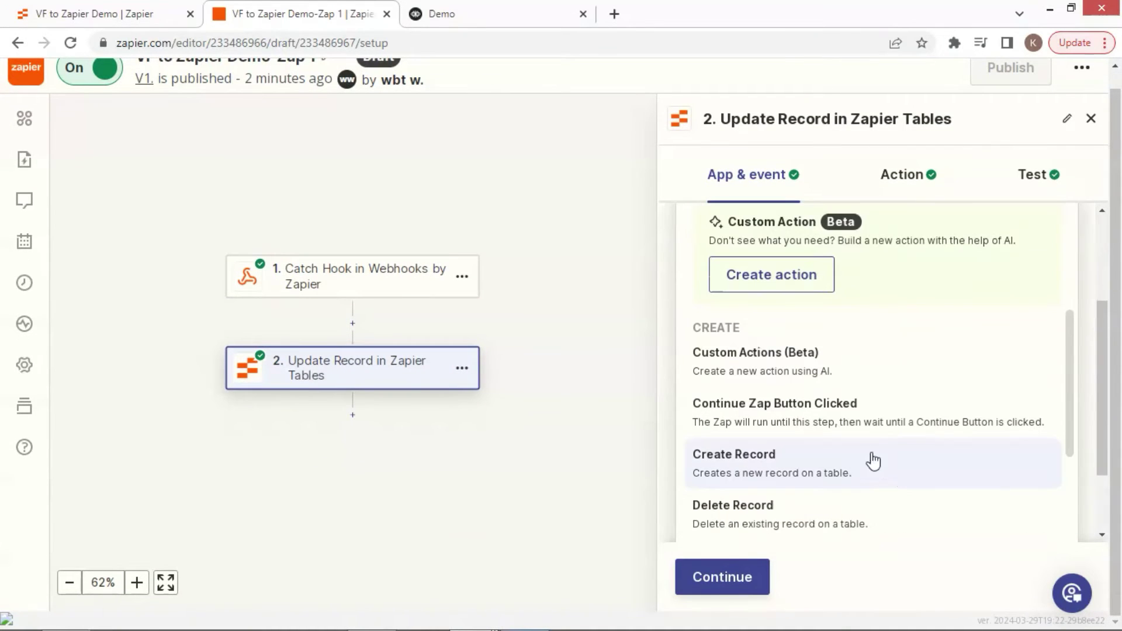
left_click(771, 478)
left_click(740, 576)
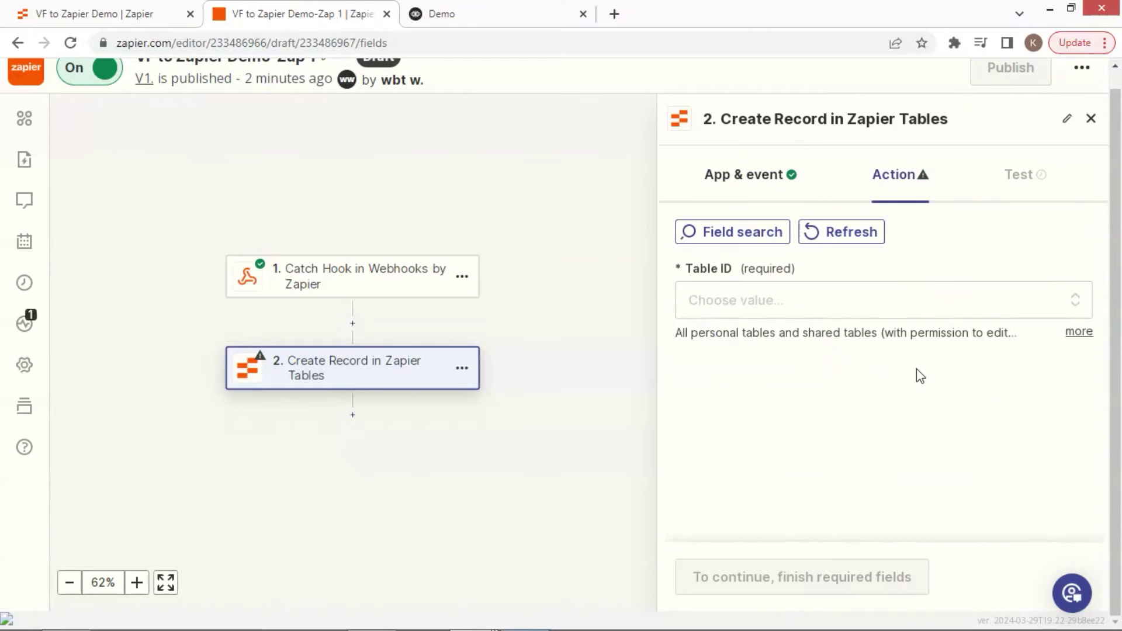
left_click(877, 300)
left_click(769, 466)
Map the webhook's Name, Email and Phone fields, send a test record, then view the table.
left_click(843, 381)
left_click(771, 463)
left_click(789, 524)
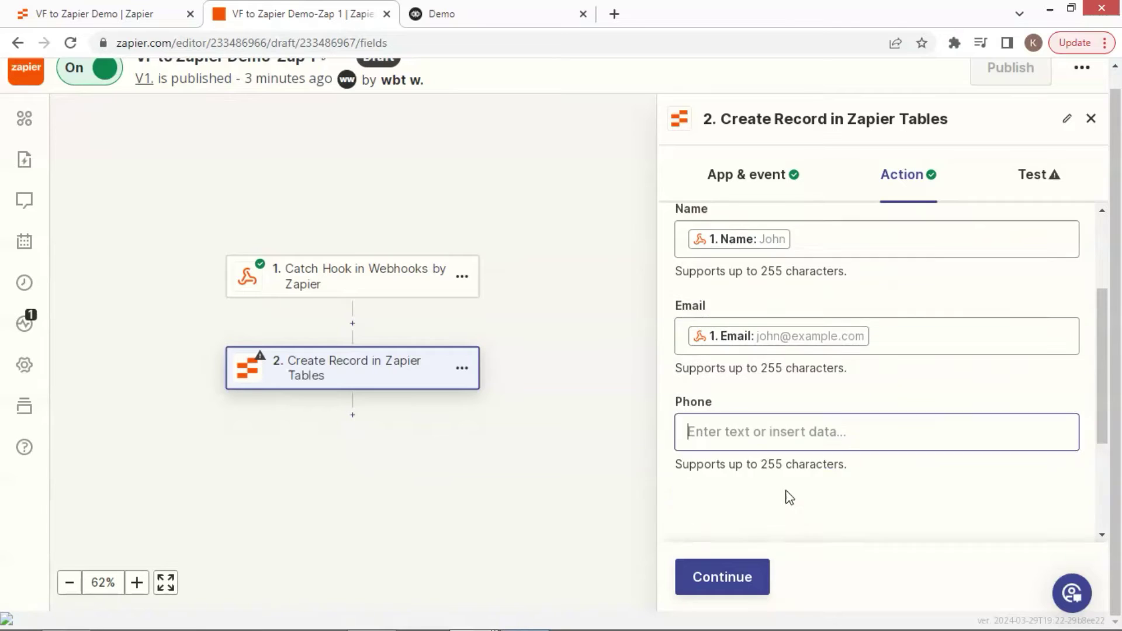
left_click(800, 508)
key("Return")
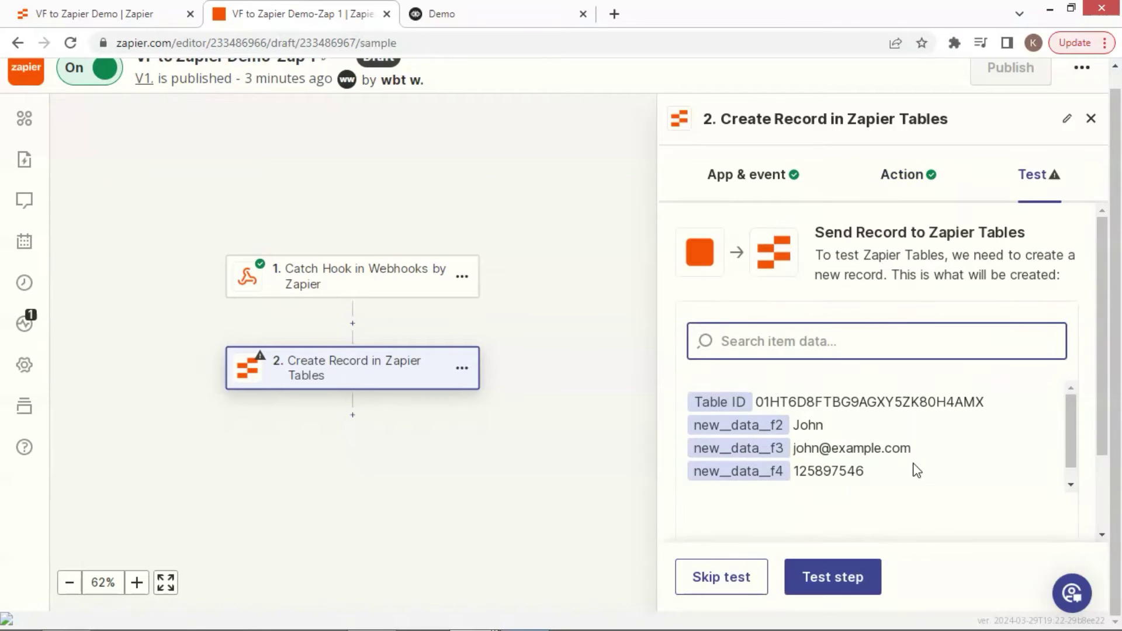
left_click(844, 578)
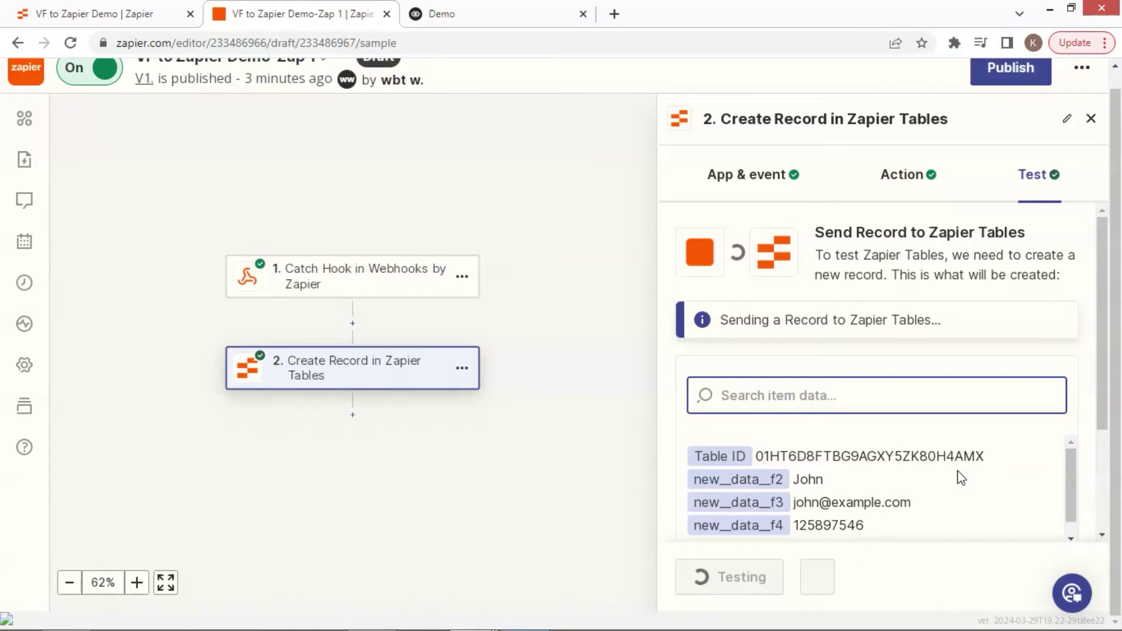
scroll(914, 499, "down", 3)
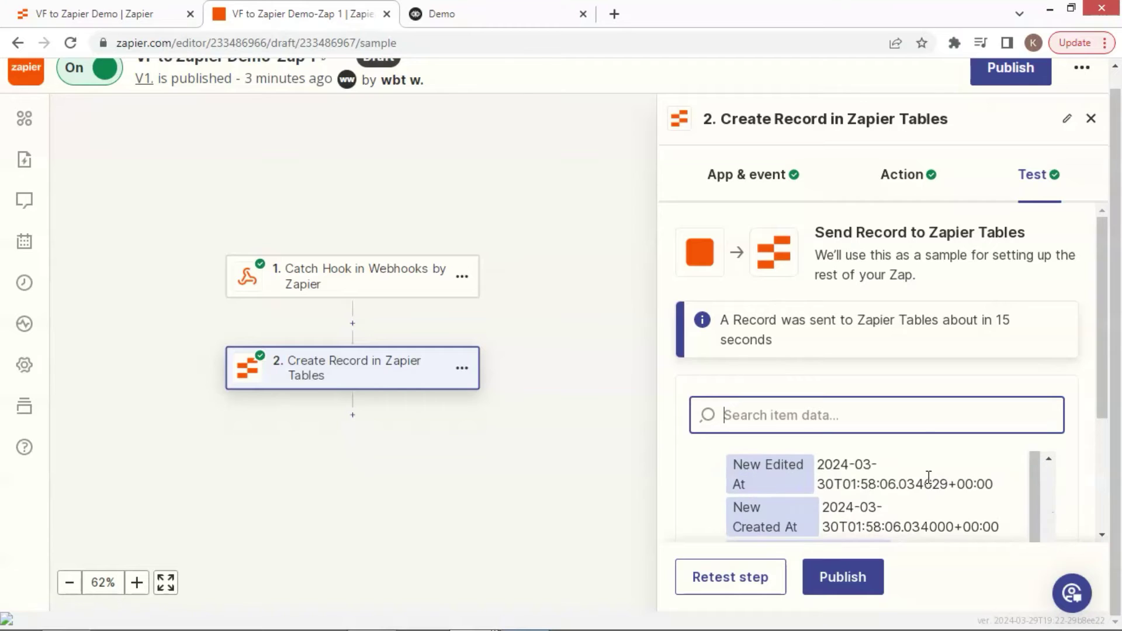
left_click(140, 17)
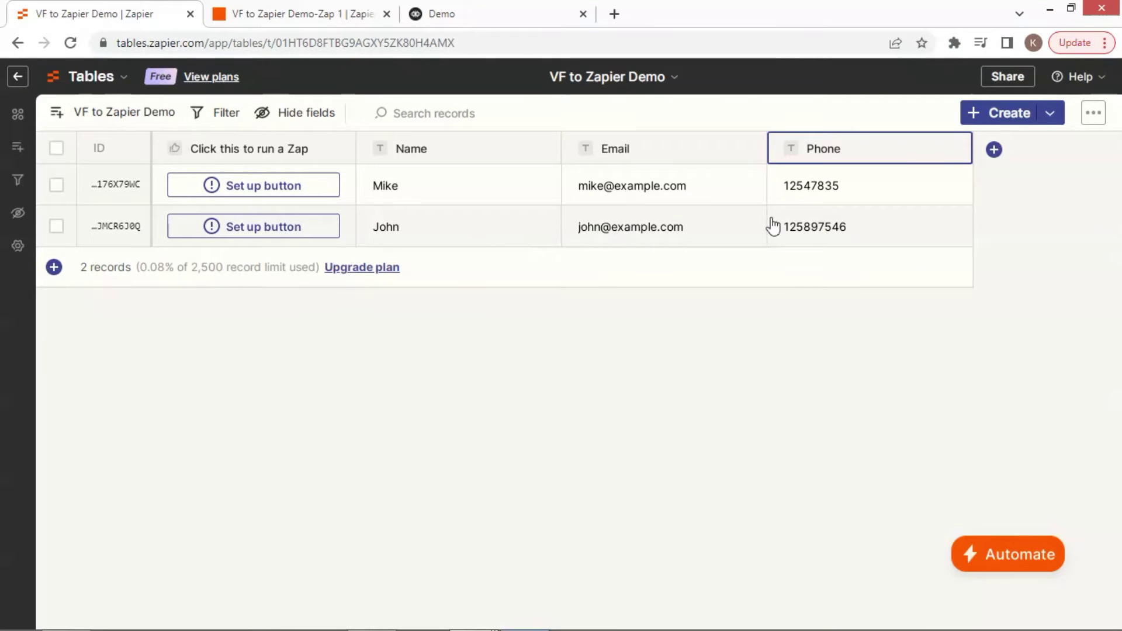
Publish the edited Zap as version v1, then switch to the Voiceflow Demo project.
left_click(335, 17)
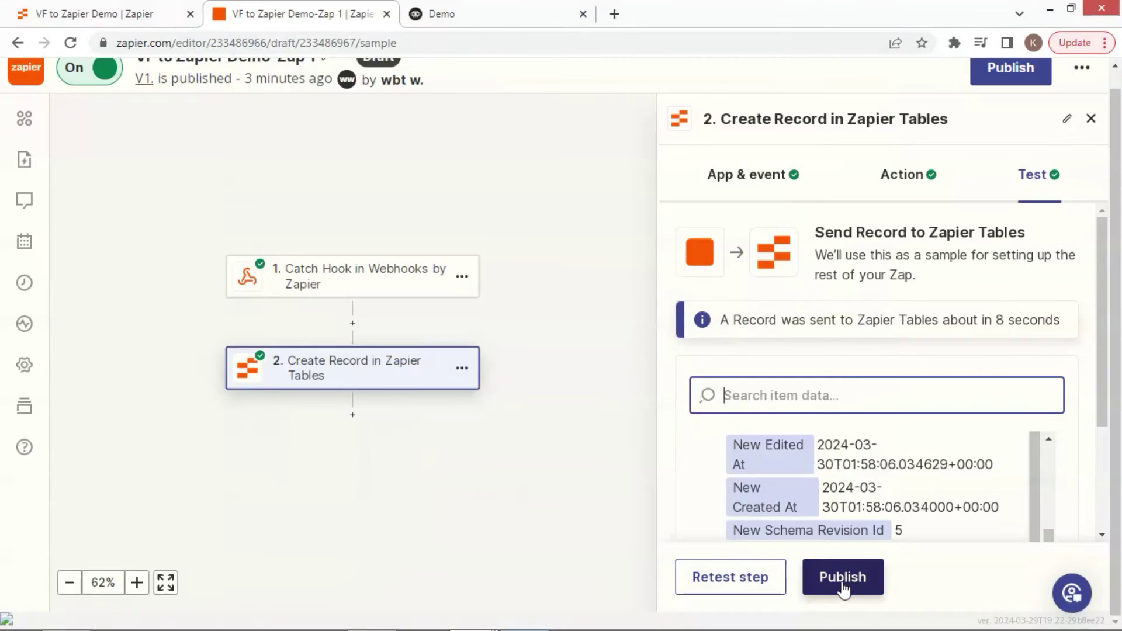
left_click(846, 582)
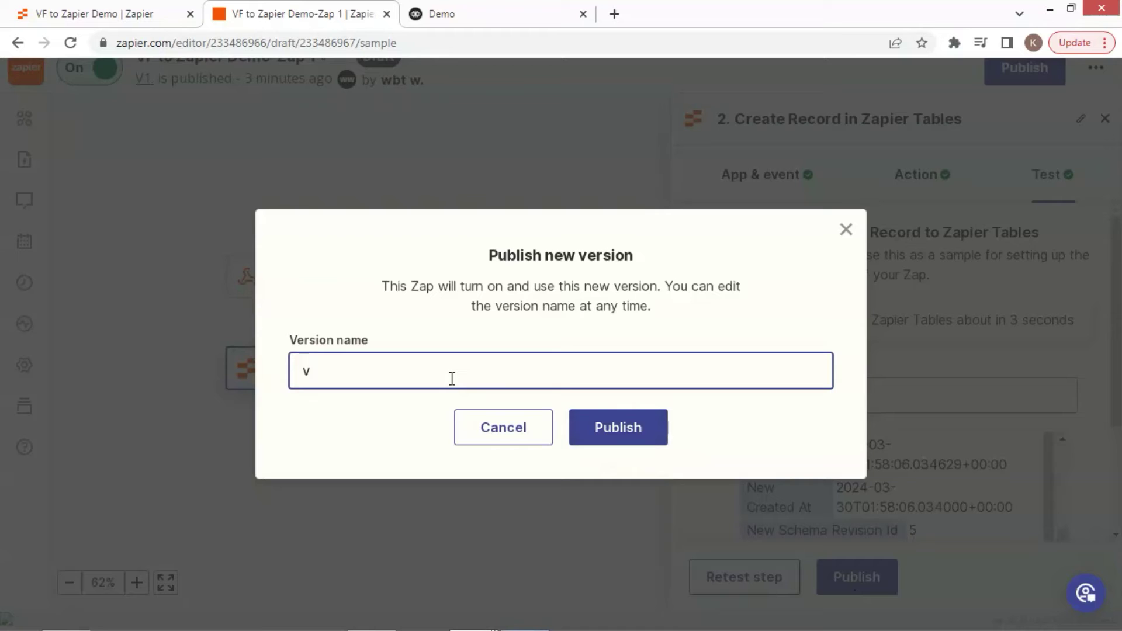
left_click(627, 433)
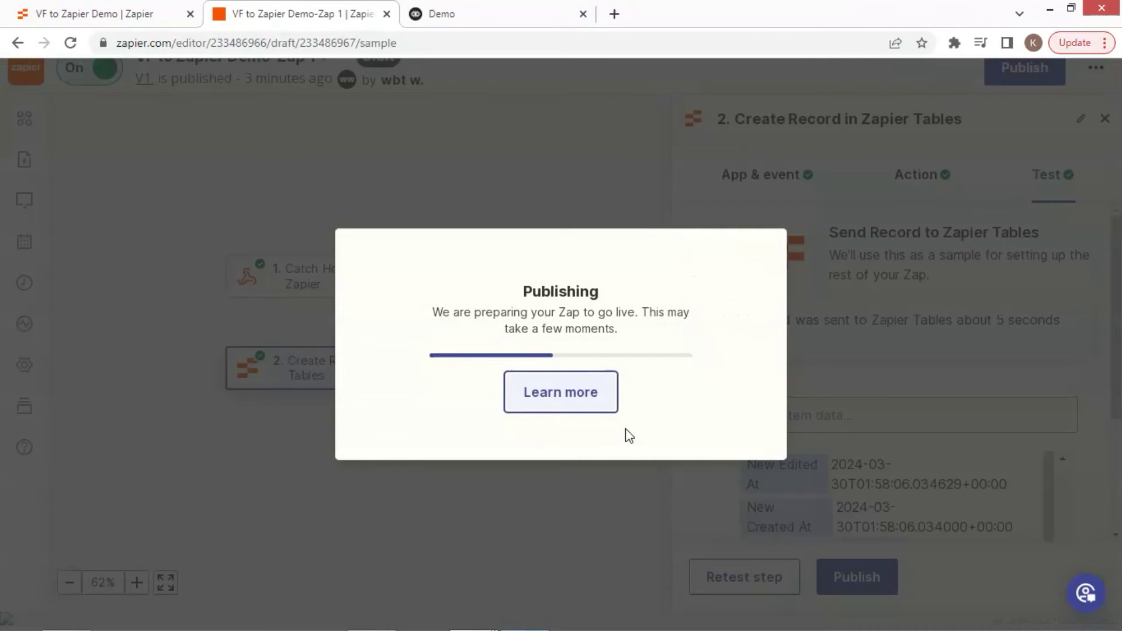
key("ctrl+Tab")
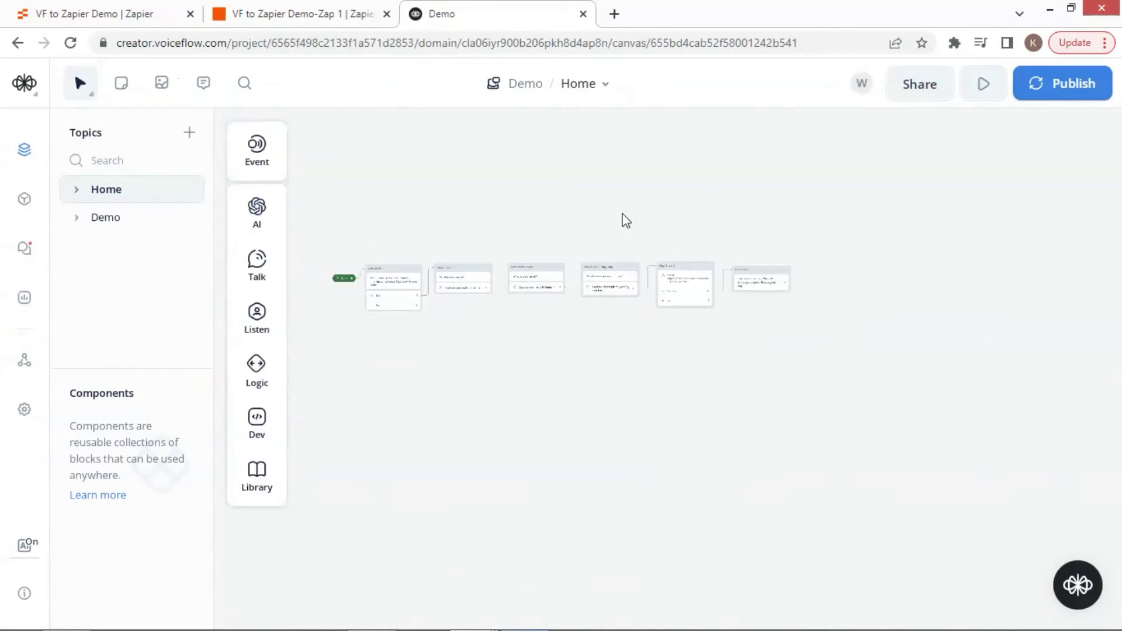
Answer the bot's email and phone prompts with sample values, then check the Zapier table.
type("ben@e")
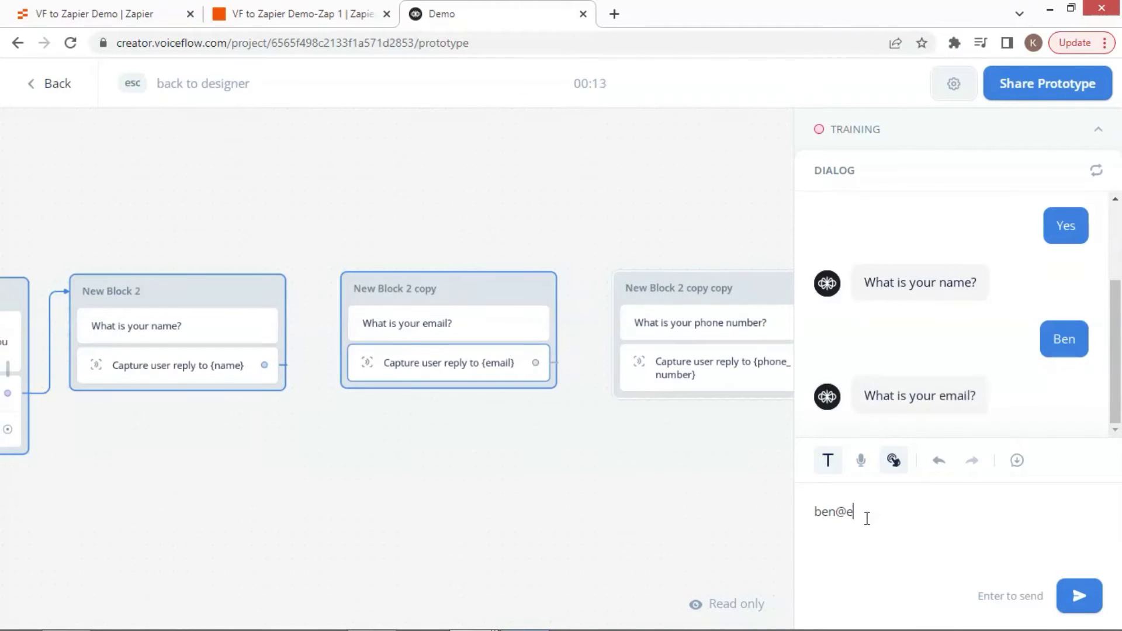
type("xample.com")
key("Return")
type("23587569")
key("Return")
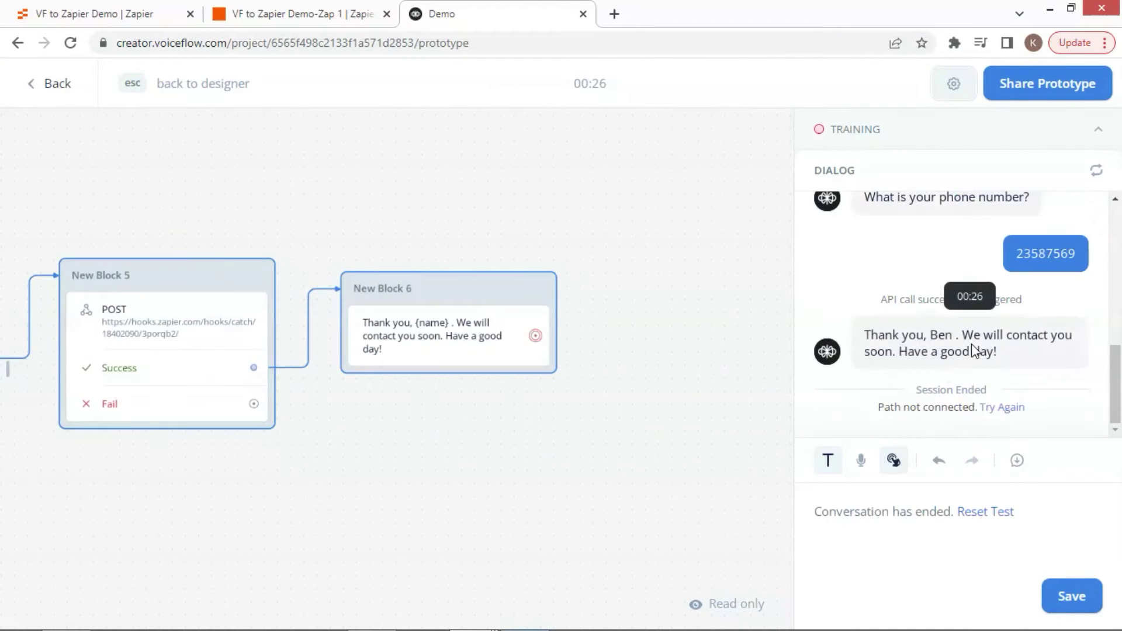
left_click(124, 24)
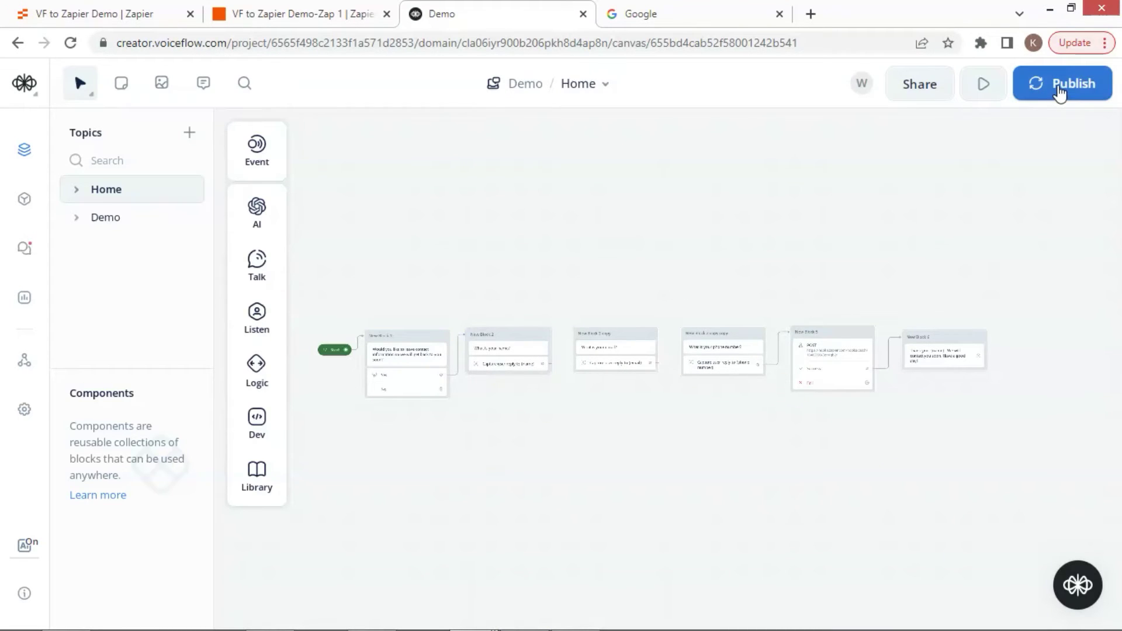
Publish the assistant to production and bring up the Web Chat embed widget settings.
left_click(1060, 87)
left_click(649, 294)
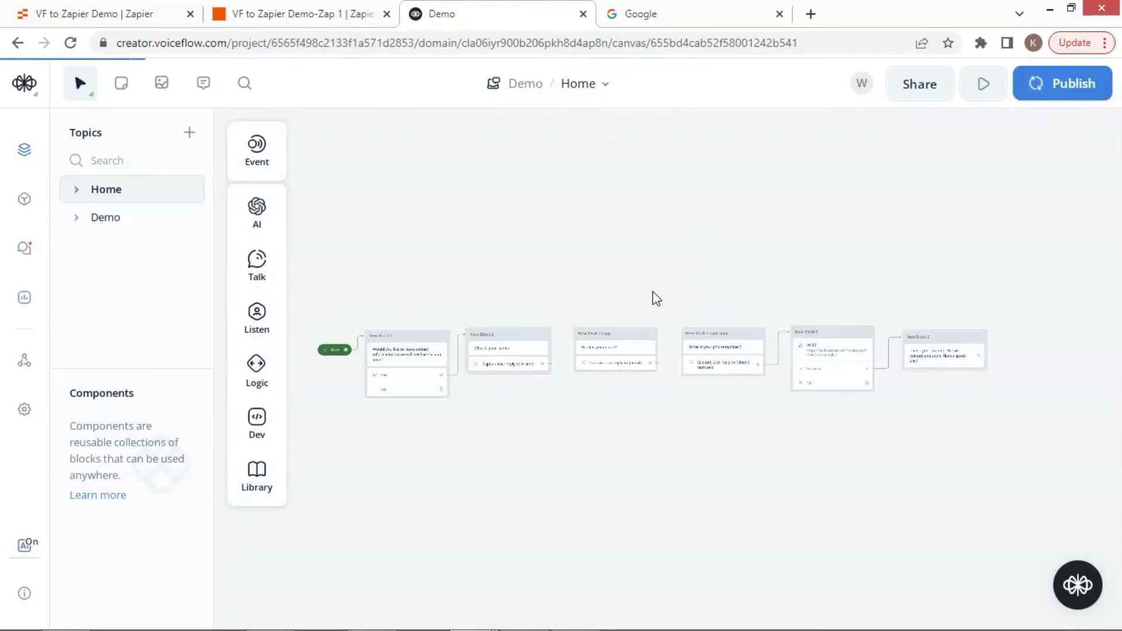
left_click(883, 328)
Copy the Web Chat installation code snippet and move to the Google page.
left_click_drag(477, 471, 345, 359)
right_click(345, 360)
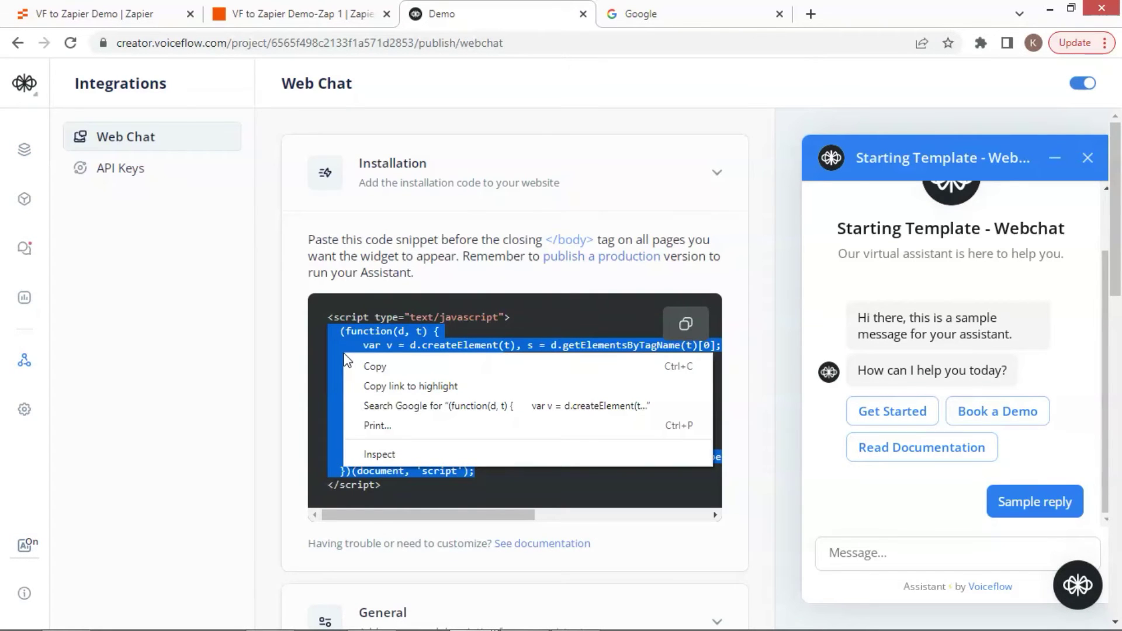
left_click(375, 367)
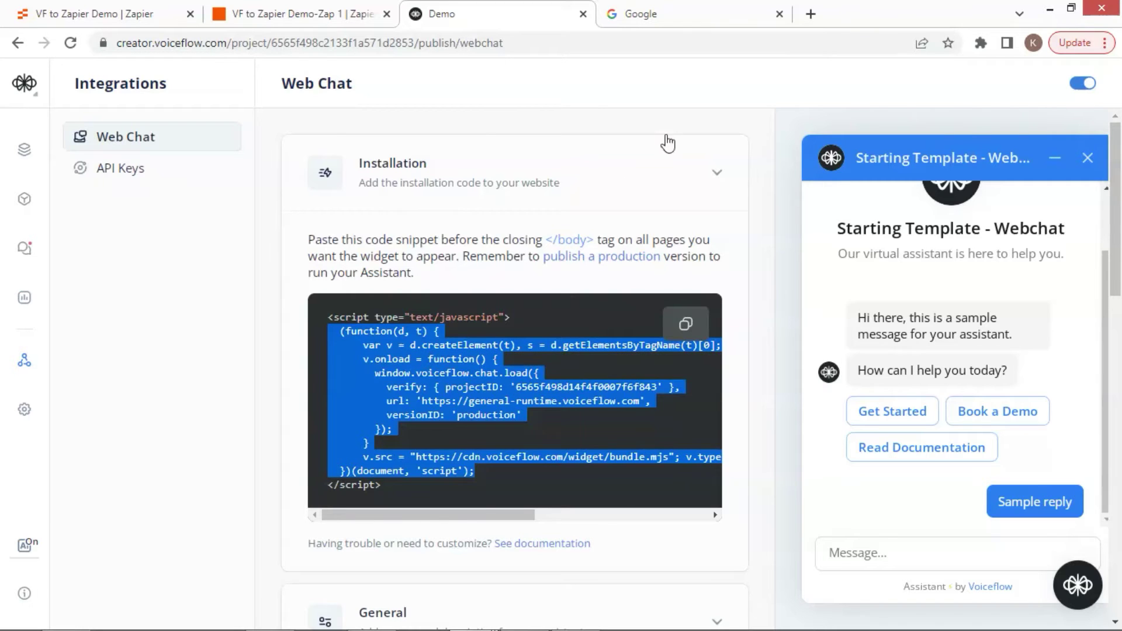
left_click(666, 14)
right_click(849, 365)
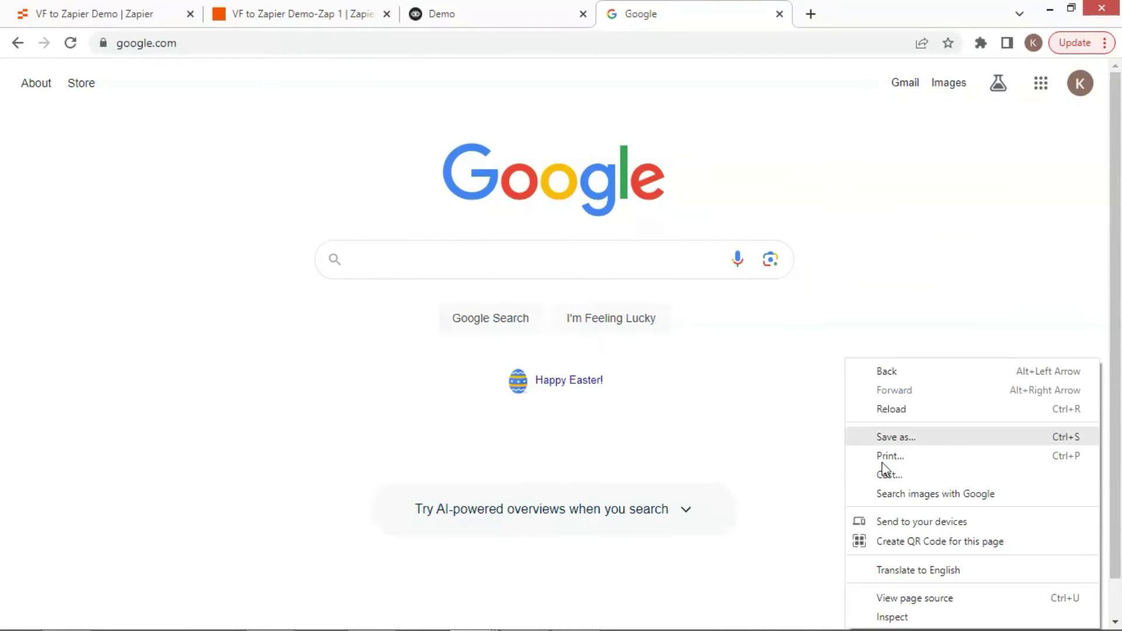
Paste and run the Voiceflow snippet in the Google page's DevTools console, then close DevTools.
left_click(893, 617)
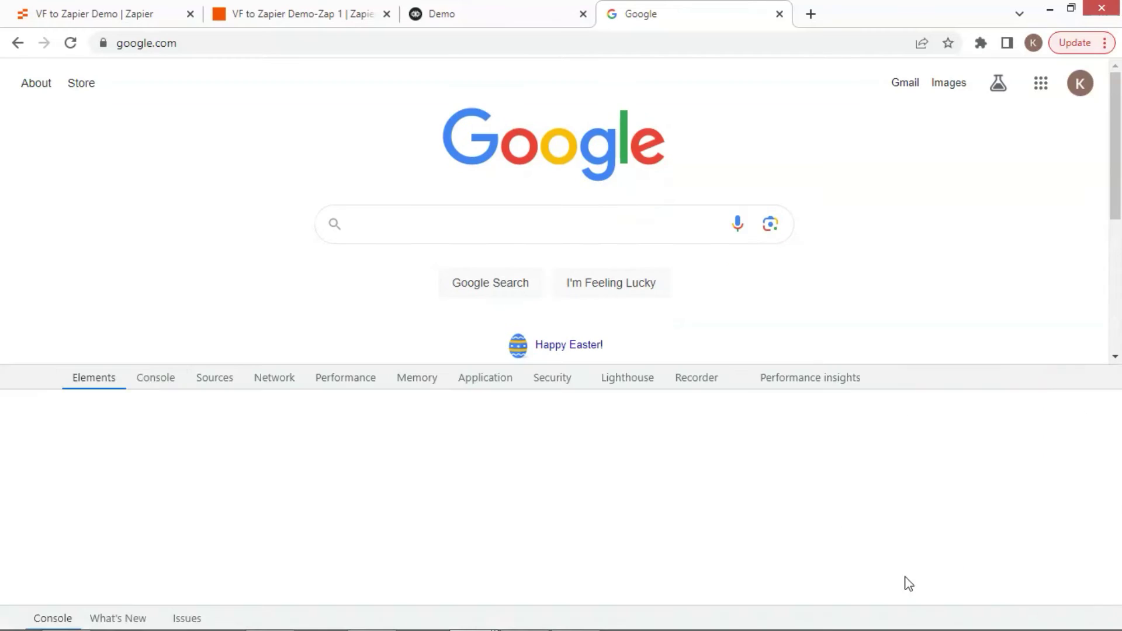
left_click(162, 377)
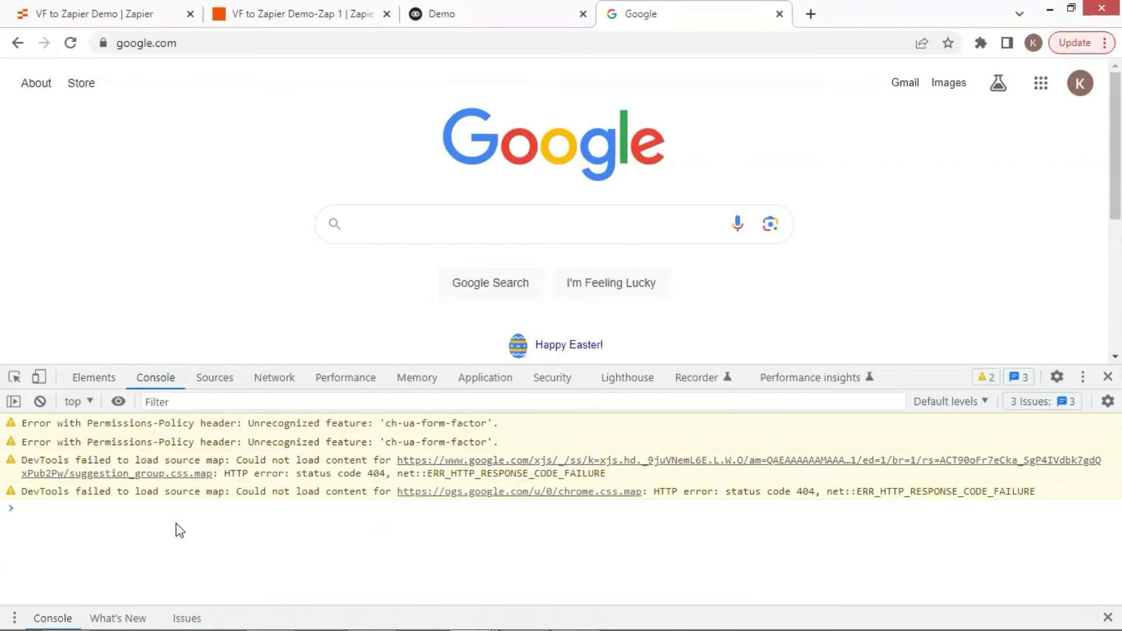
key("ctrl+v")
key("Return")
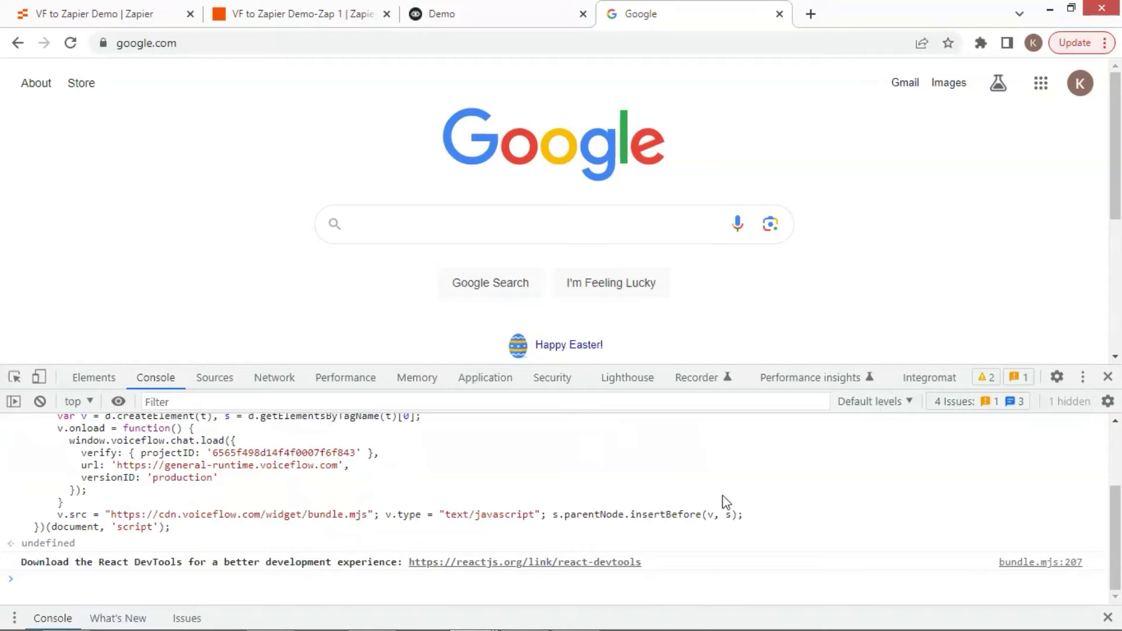
key("F12")
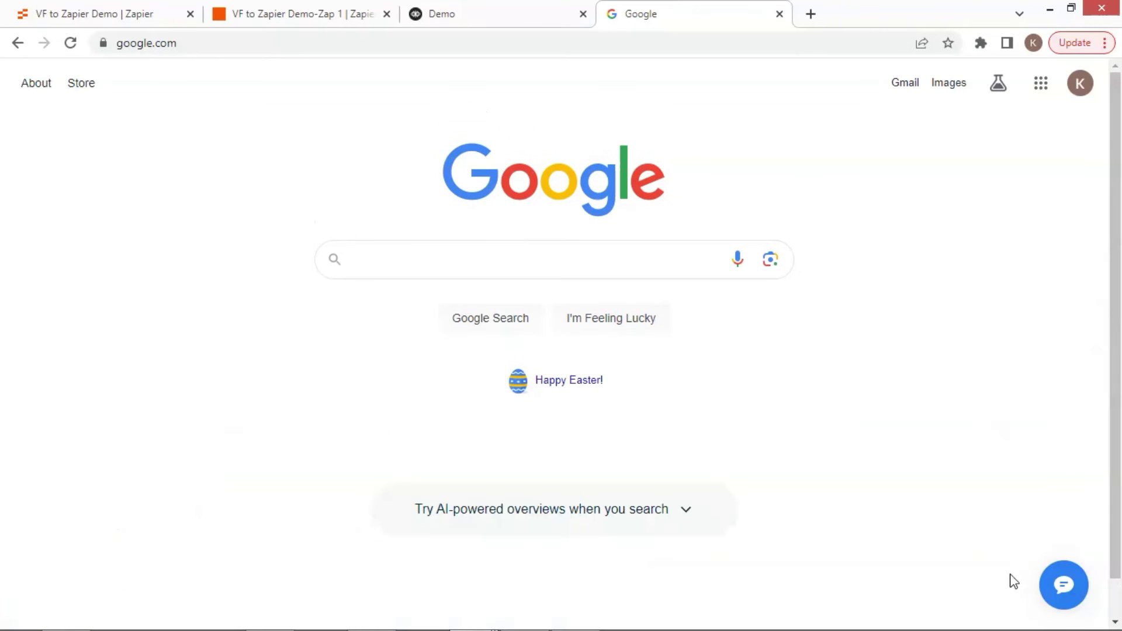
Start a new web chat, answer with a sample email and phone number, then check the table.
left_click(1059, 592)
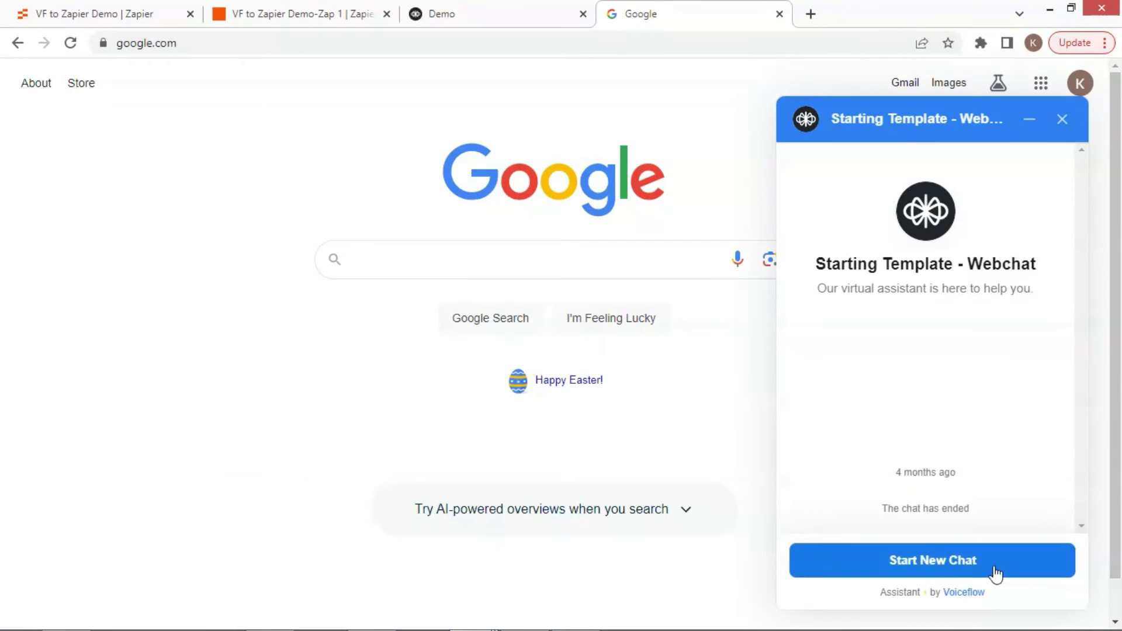
left_click(911, 561)
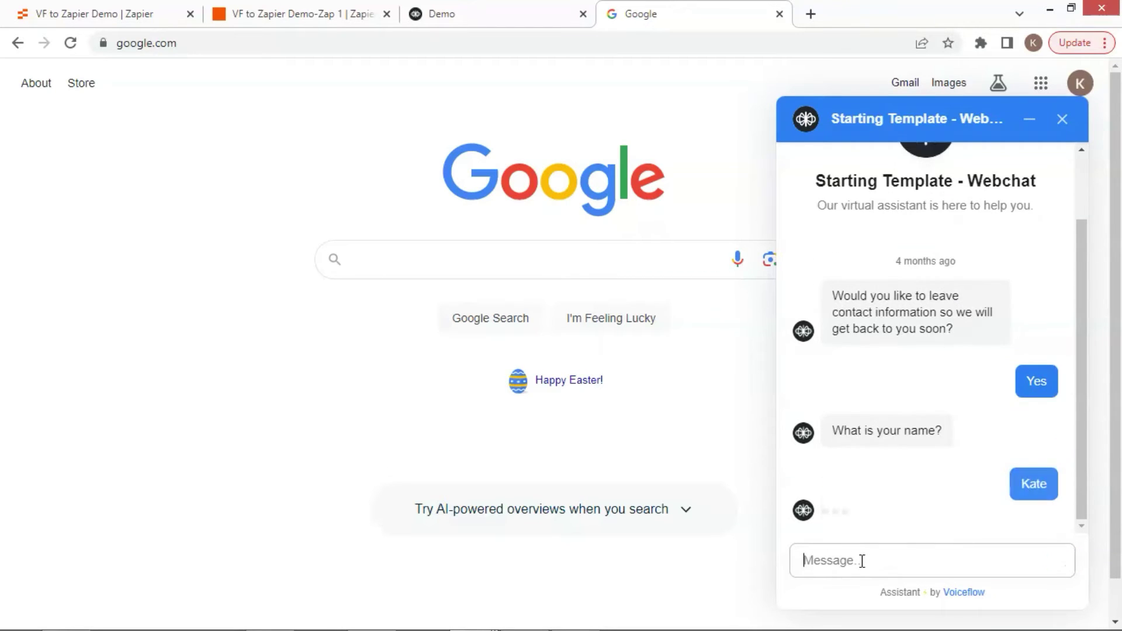
type("kate@example.com")
key("Return")
type("25778413")
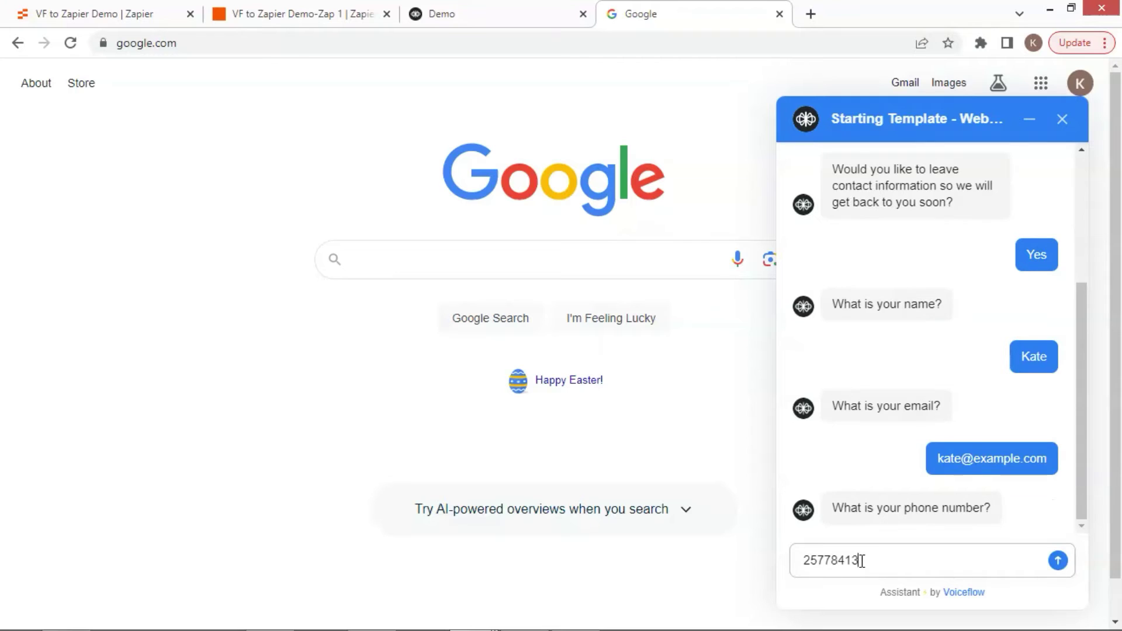
key("Return")
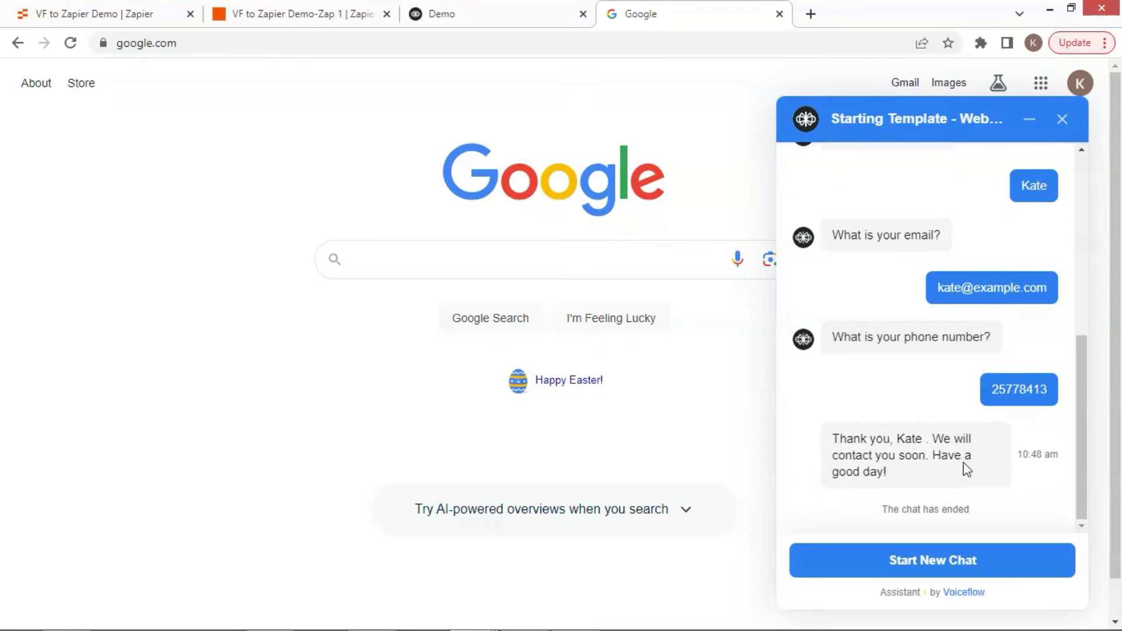
left_click(112, 14)
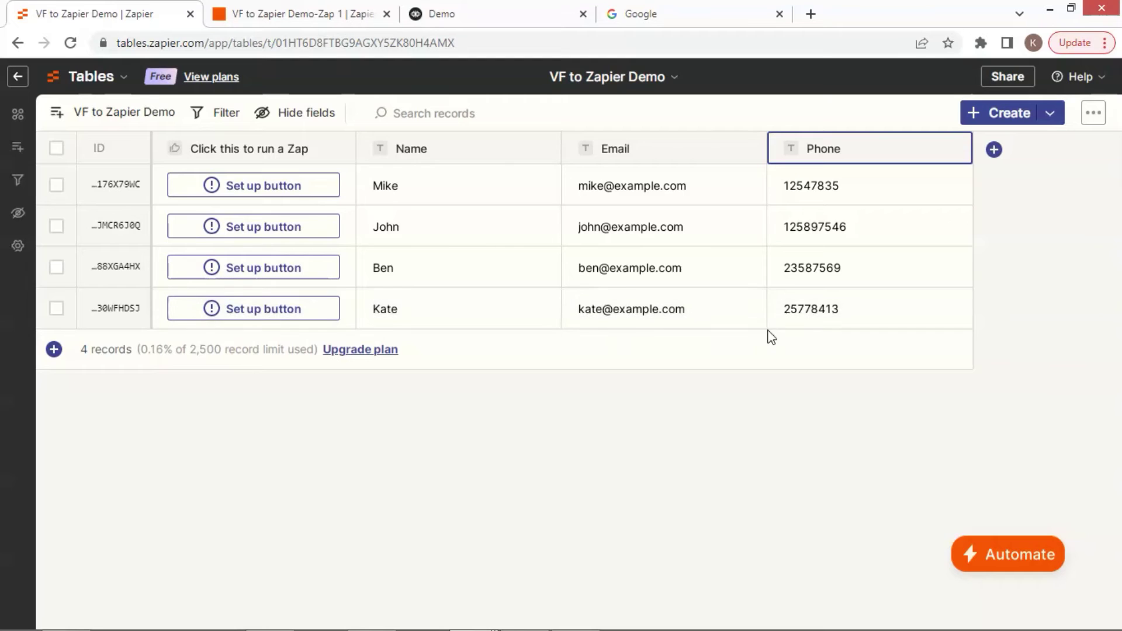
Return to the Google tab and scroll through the web chat transcript.
left_click(669, 16)
scroll(945, 401, "up", 4)
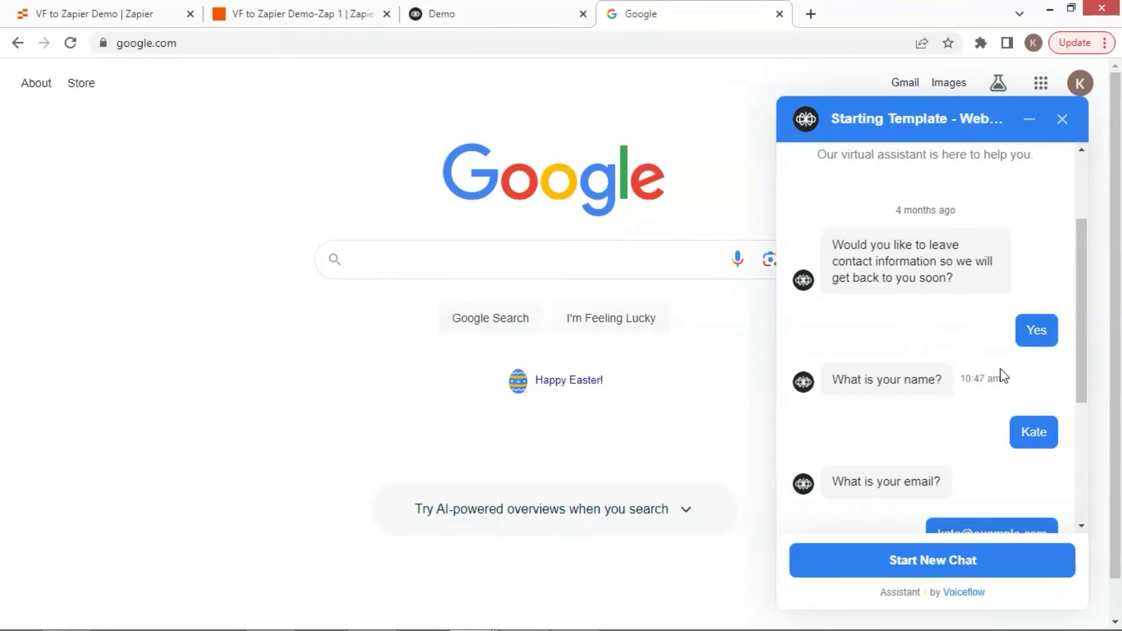
scroll(1000, 377, "down", 2)
scroll(1027, 354, "down", 2)
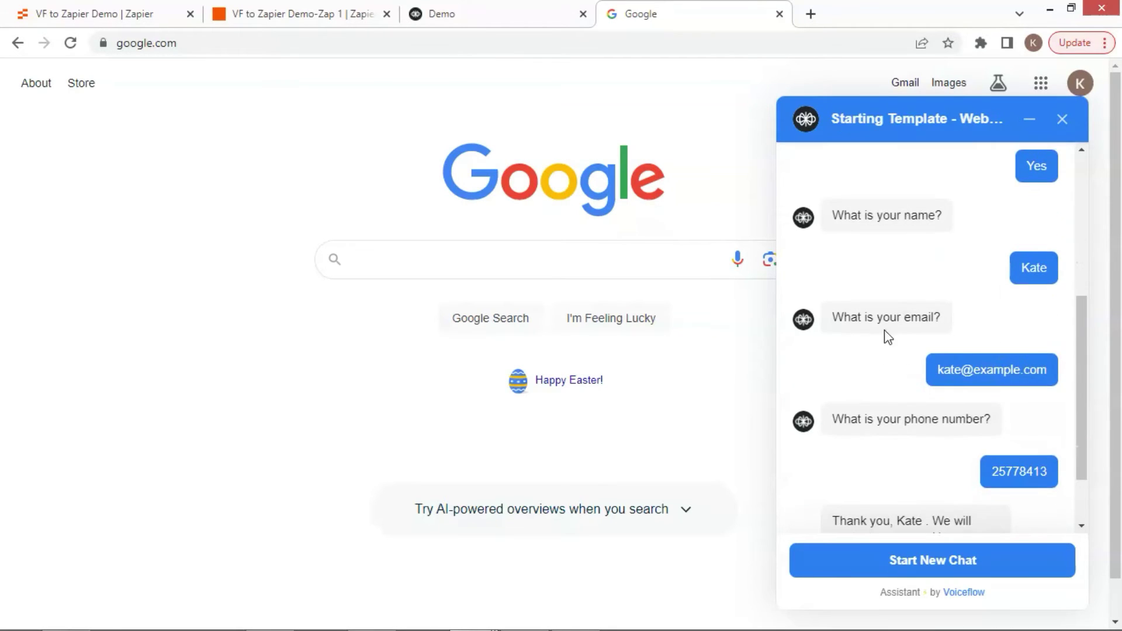
scroll(1027, 354, "down", 1)
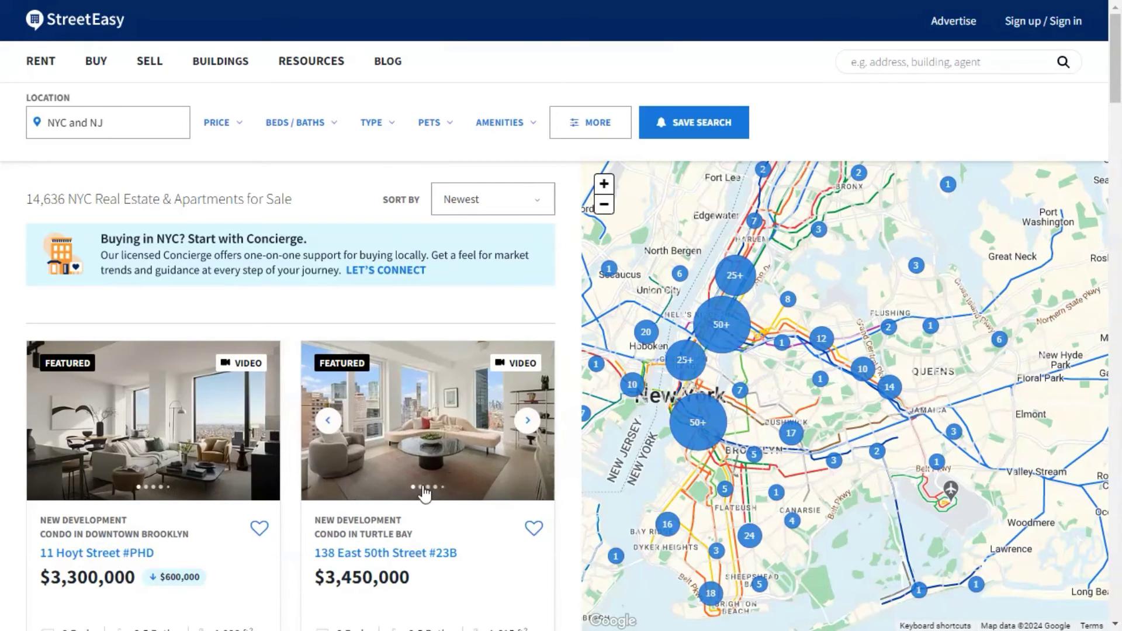
Scroll through the StreetEasy listings and chat transcript, then return to the Voiceflow Demo canvas.
scroll(339, 538, "down", 1)
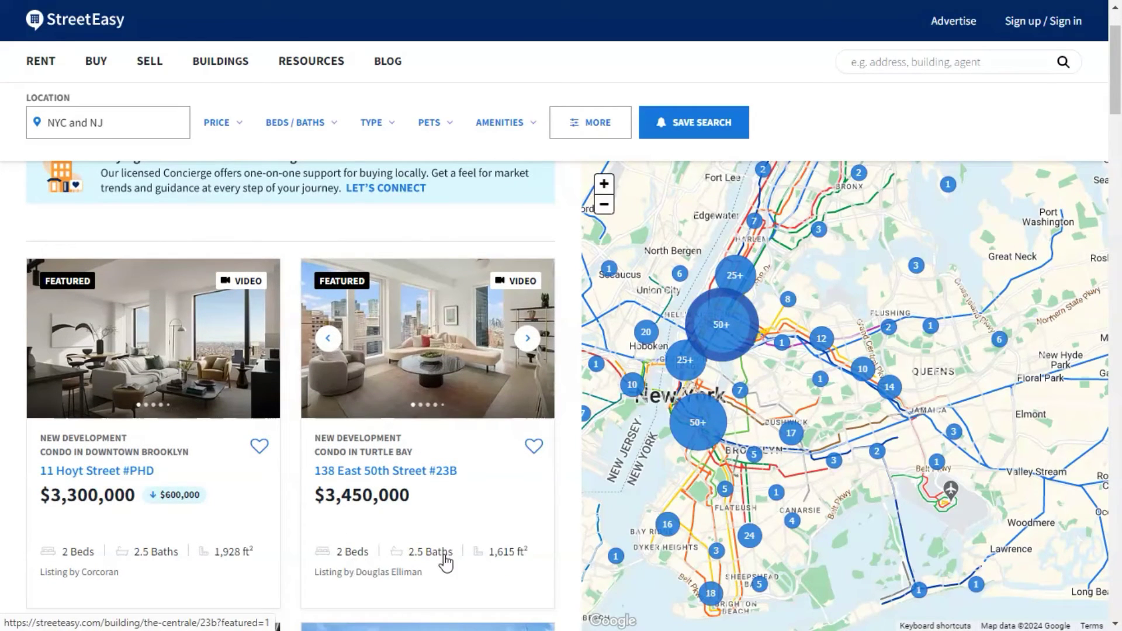
scroll(566, 468, "down", 14)
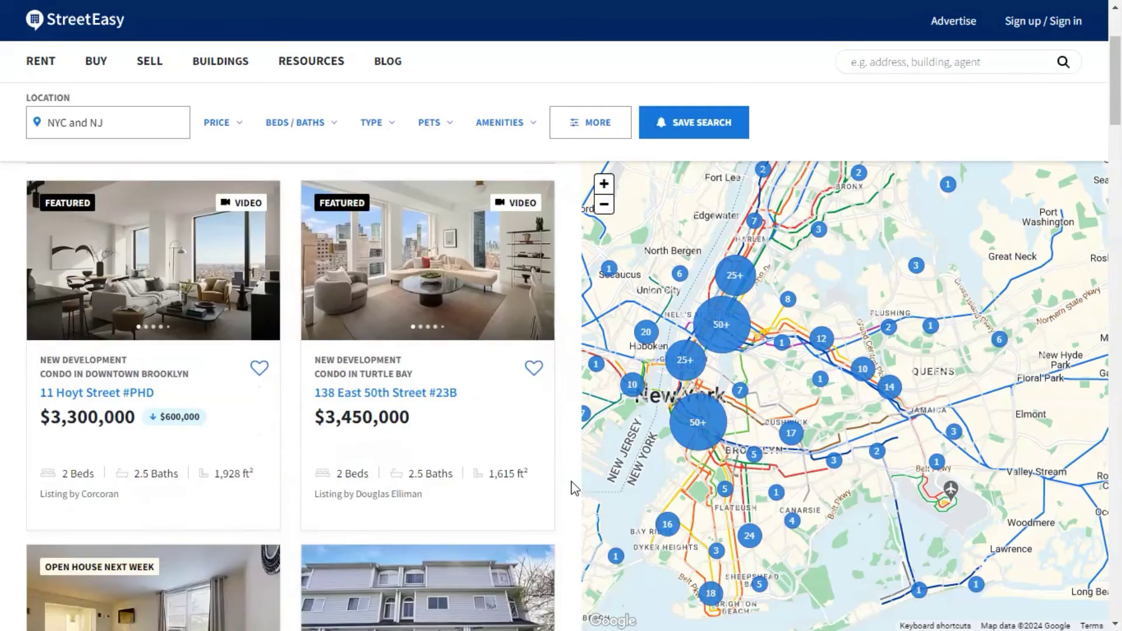
scroll(566, 468, "down", 15)
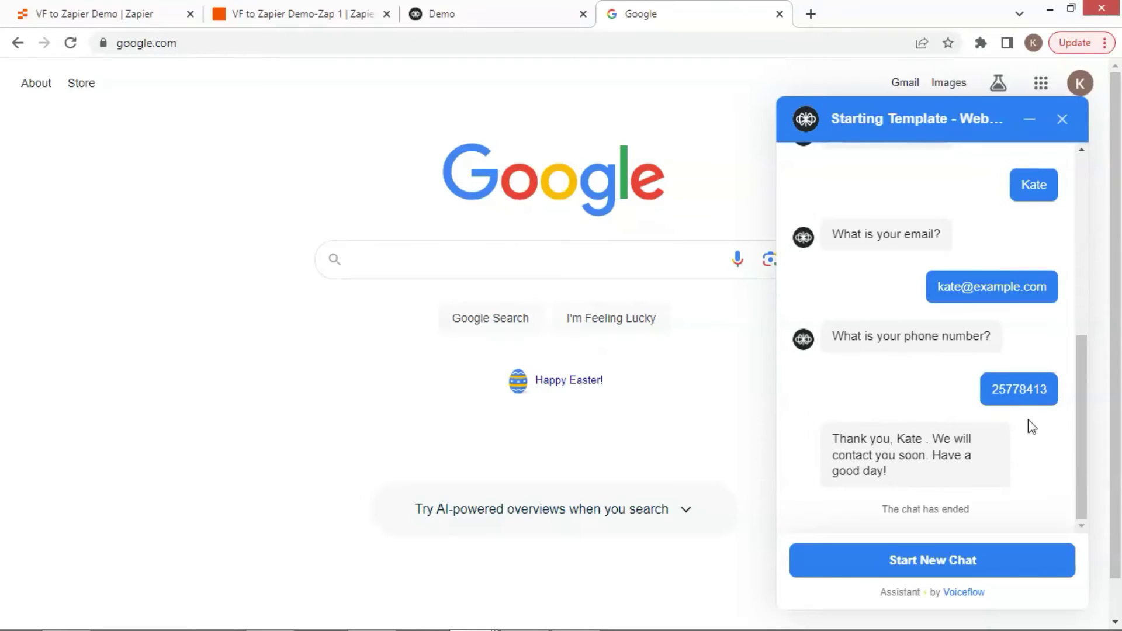
scroll(1037, 325, "up", 2)
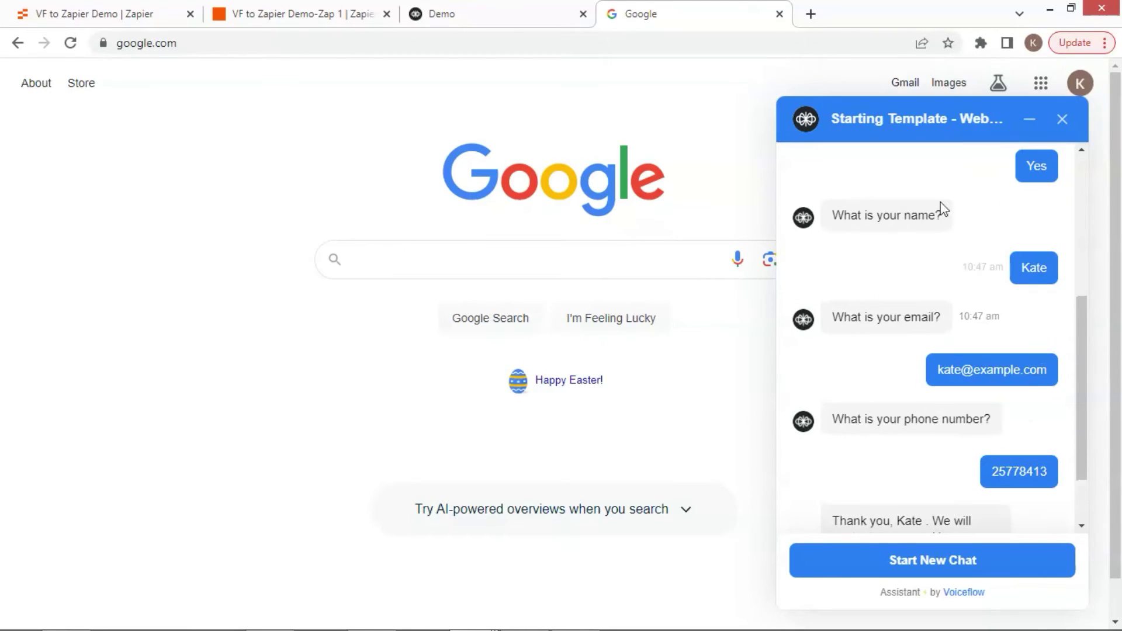
scroll(1029, 411, "down", 2)
scroll(1034, 416, "up", 2)
scroll(1035, 416, "down", 2)
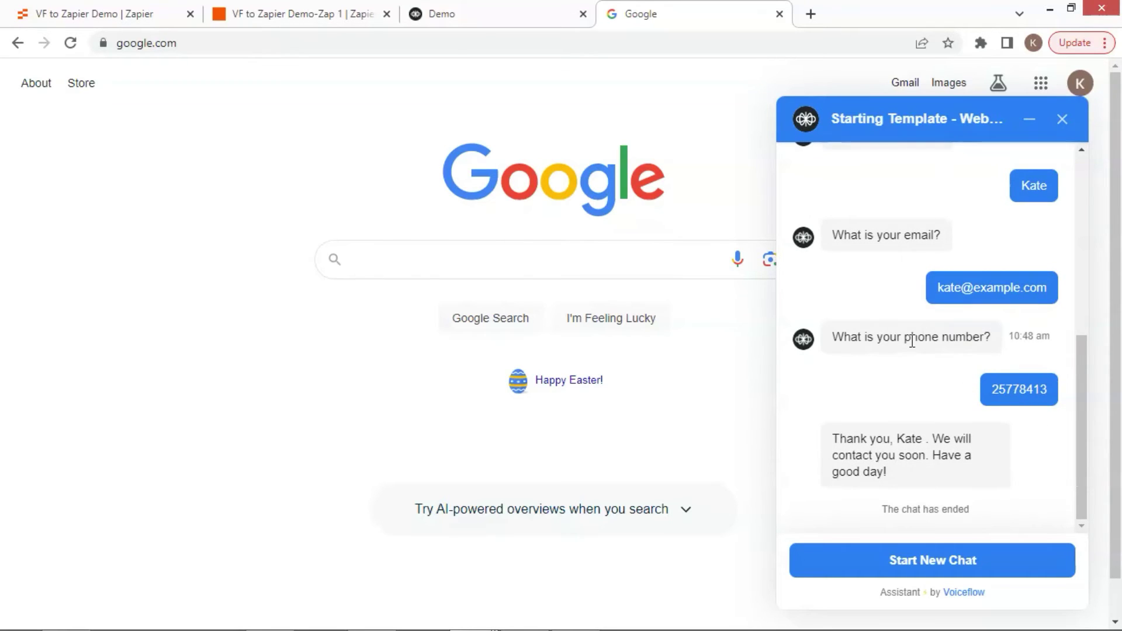
key("ctrl+shift+Tab")
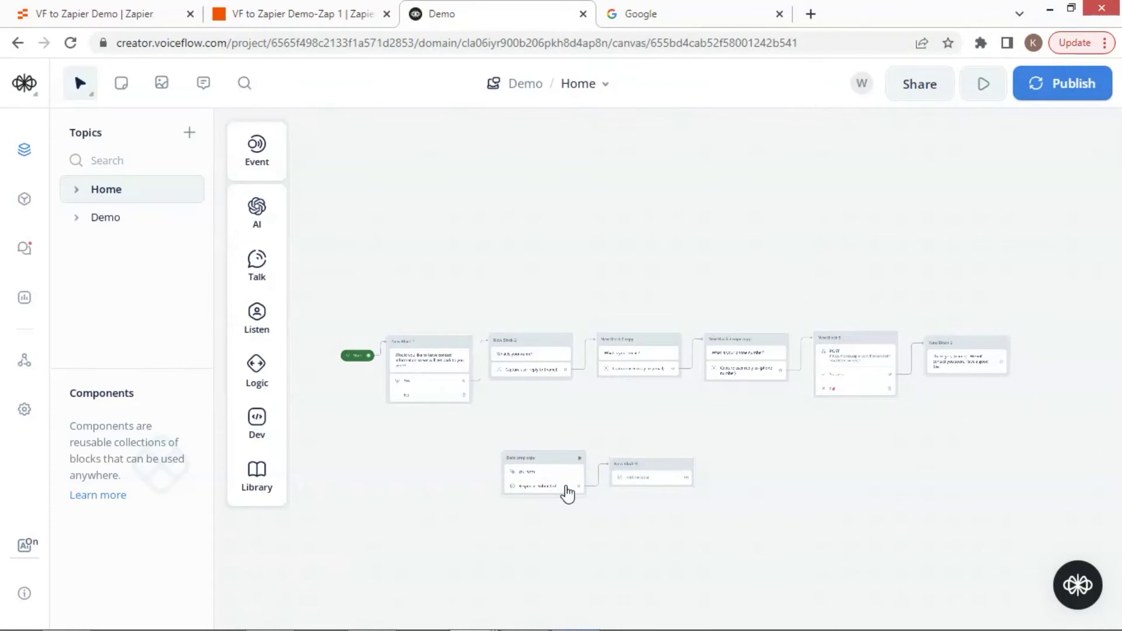
Inspect the Data prep copy action and its ext_form action name.
scroll(618, 523, "up", 5)
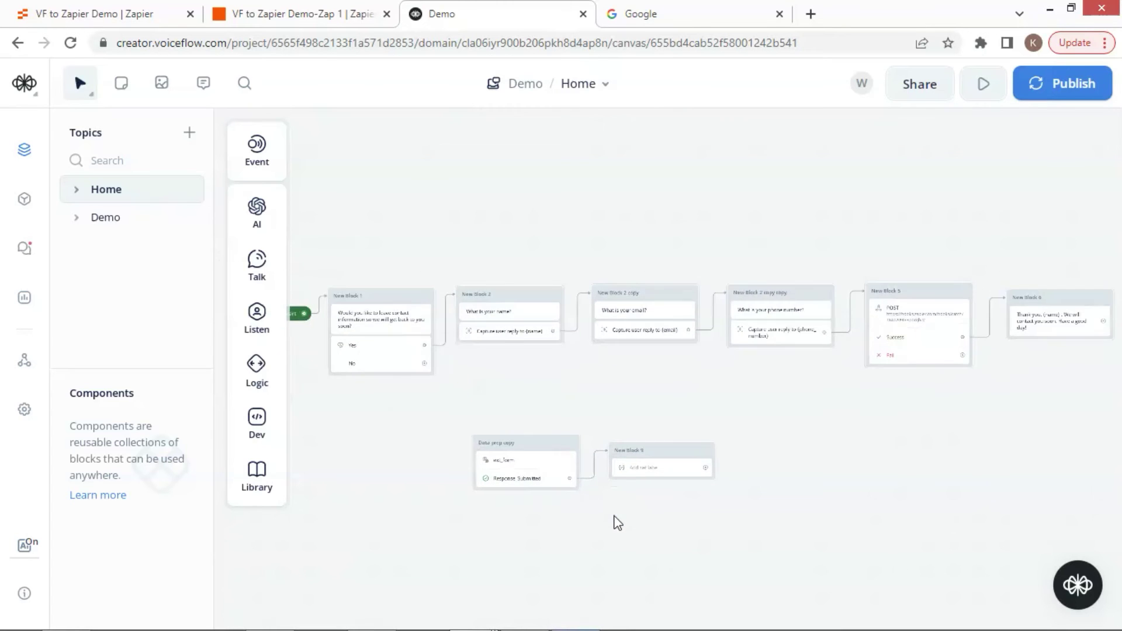
scroll(595, 523, "up", 1)
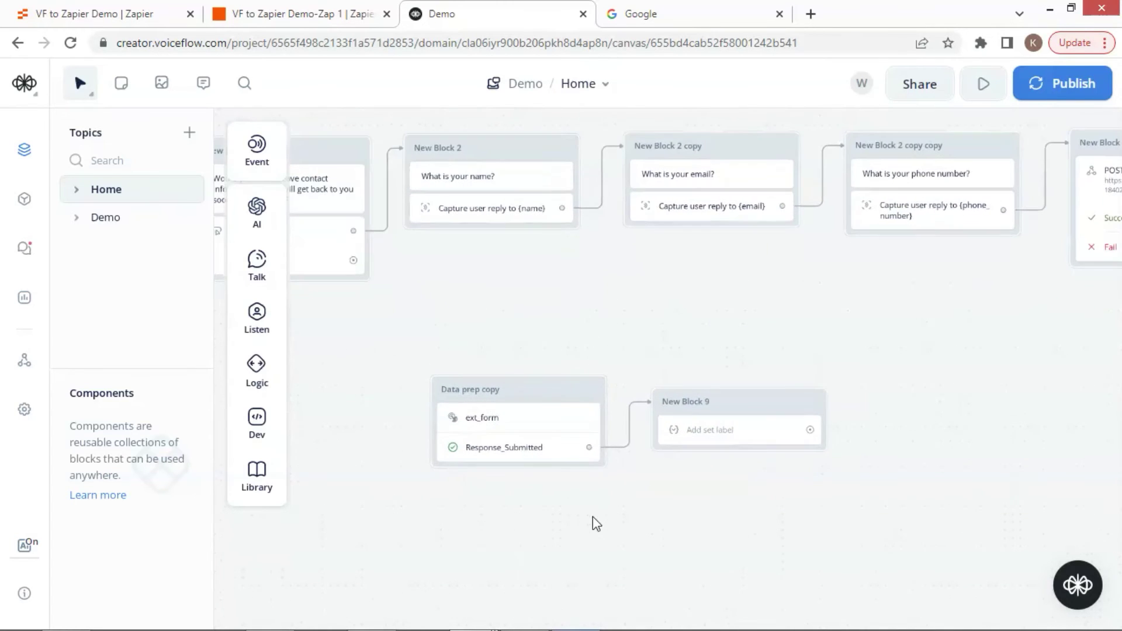
left_click(544, 433)
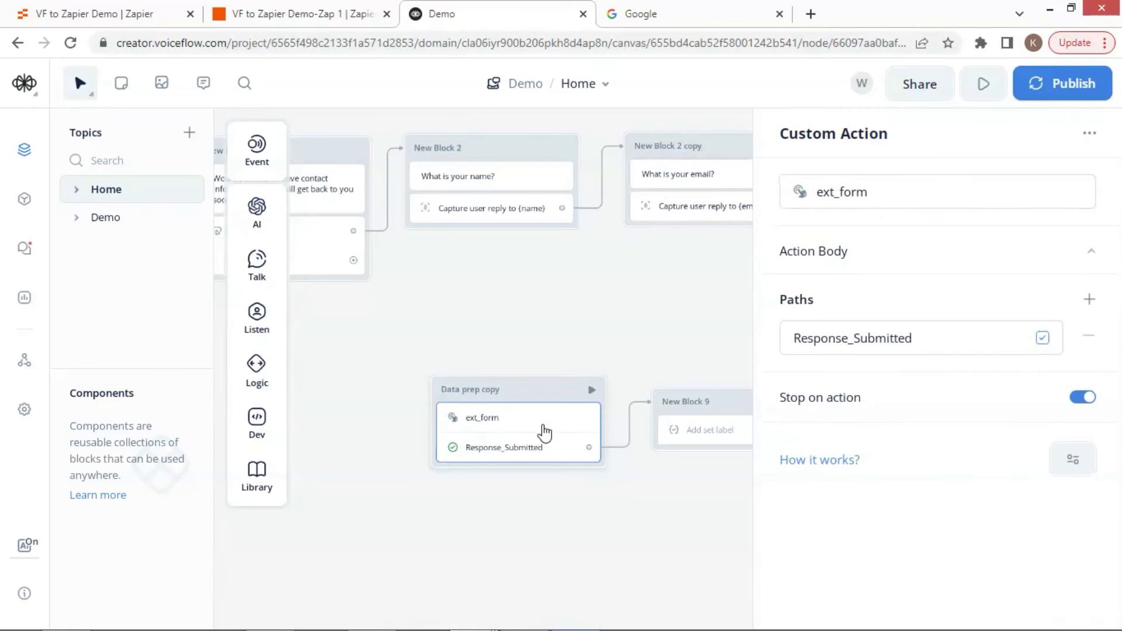
left_click(899, 199)
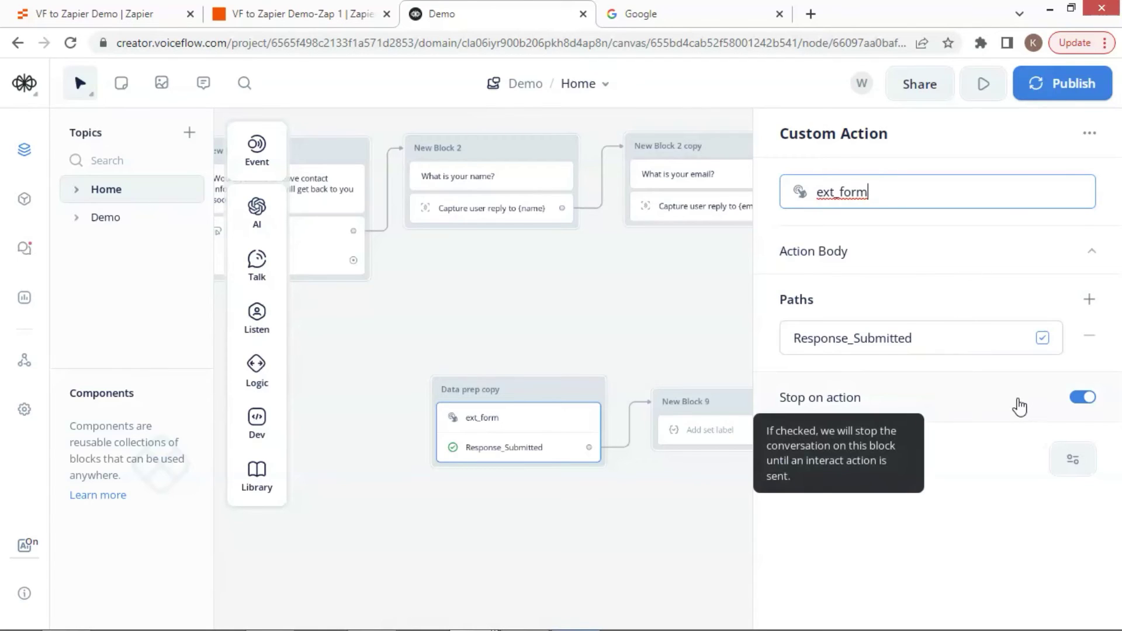
Review how New Block 9's Set step fills name, email and phone_number from last_event.payload.
left_click(708, 433)
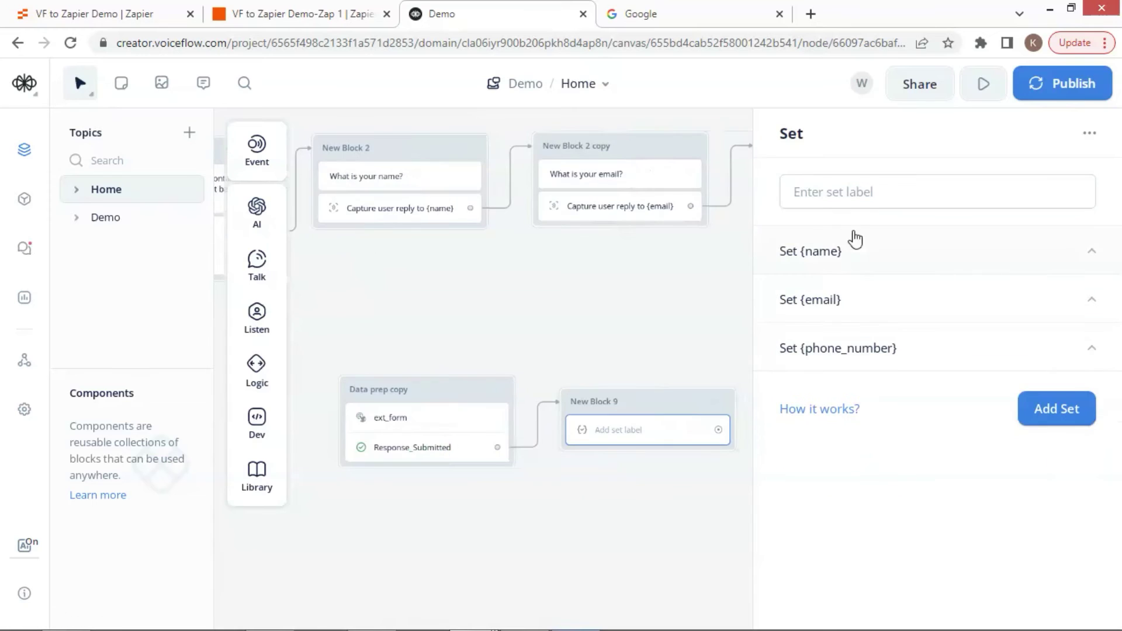
left_click(1090, 257)
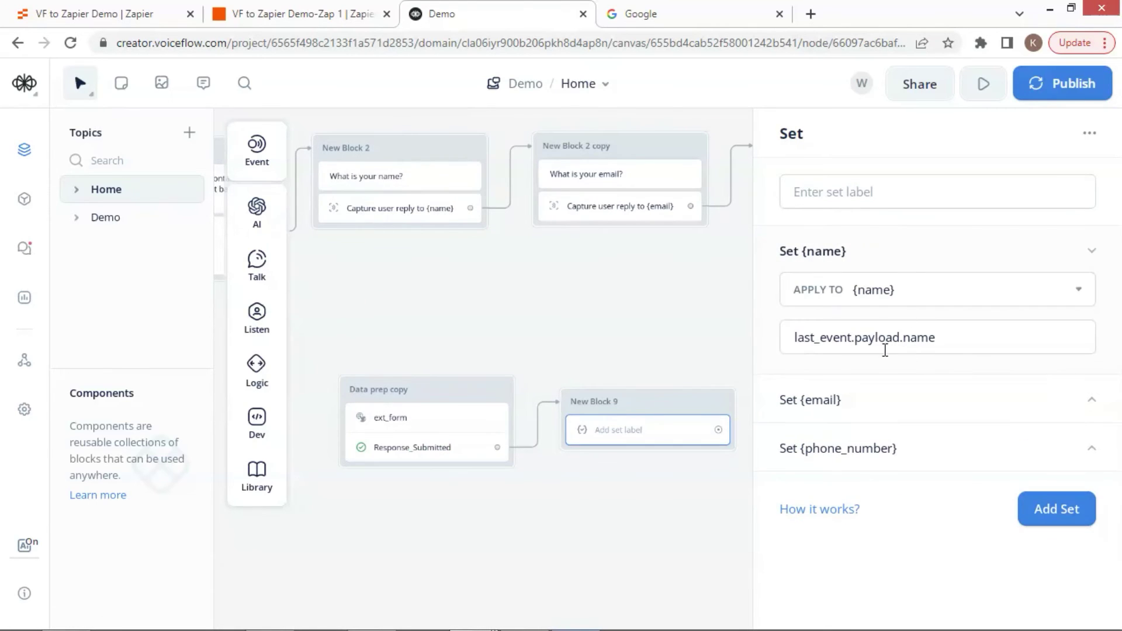
left_click(1092, 401)
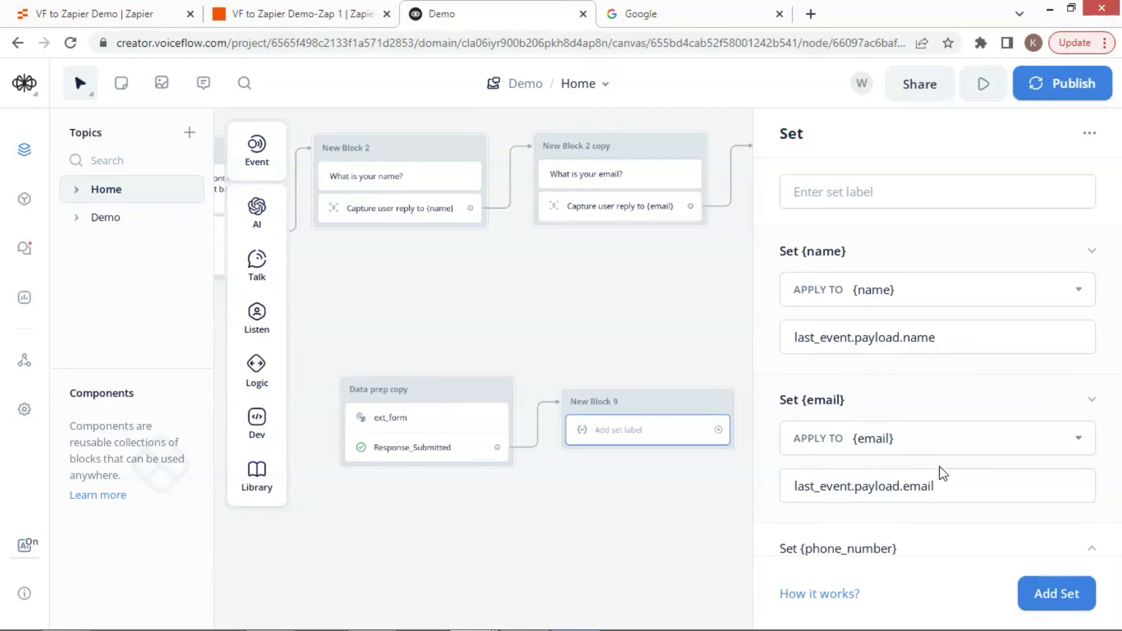
scroll(982, 471, "down", 1)
left_click(1091, 533)
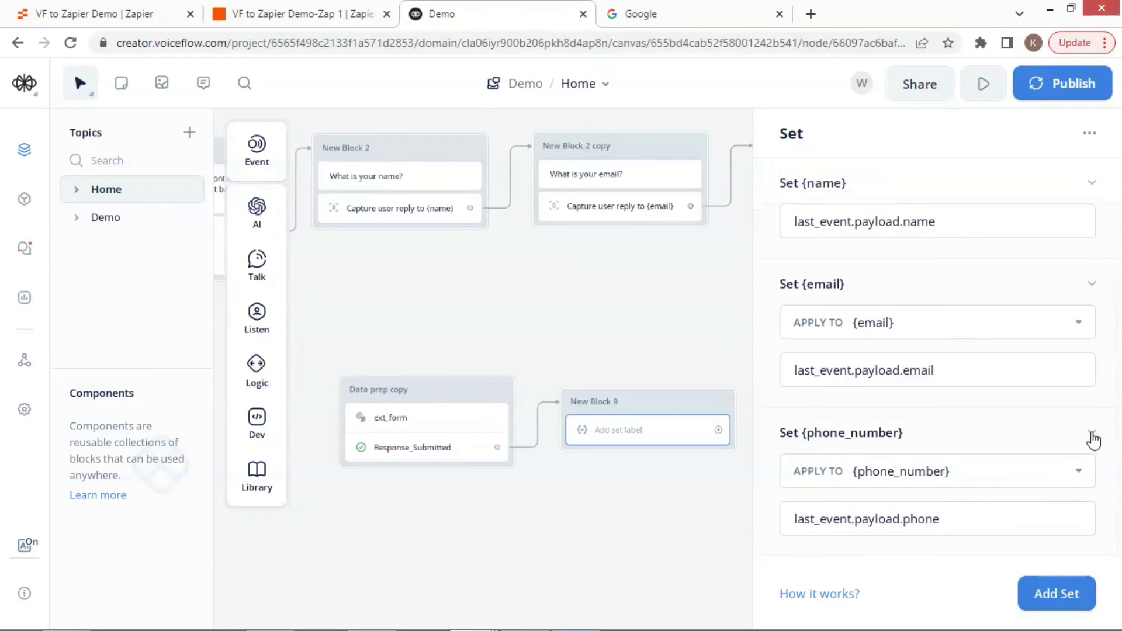
left_click(709, 488)
Connect New Block 9 to POST block New Block 5 and route New Block 1's Yes to Data prep copy.
left_click_drag(720, 432, 1023, 190)
left_click_drag(534, 331, 760, 374)
left_click_drag(502, 273, 584, 426)
scroll(762, 354, "down", 5)
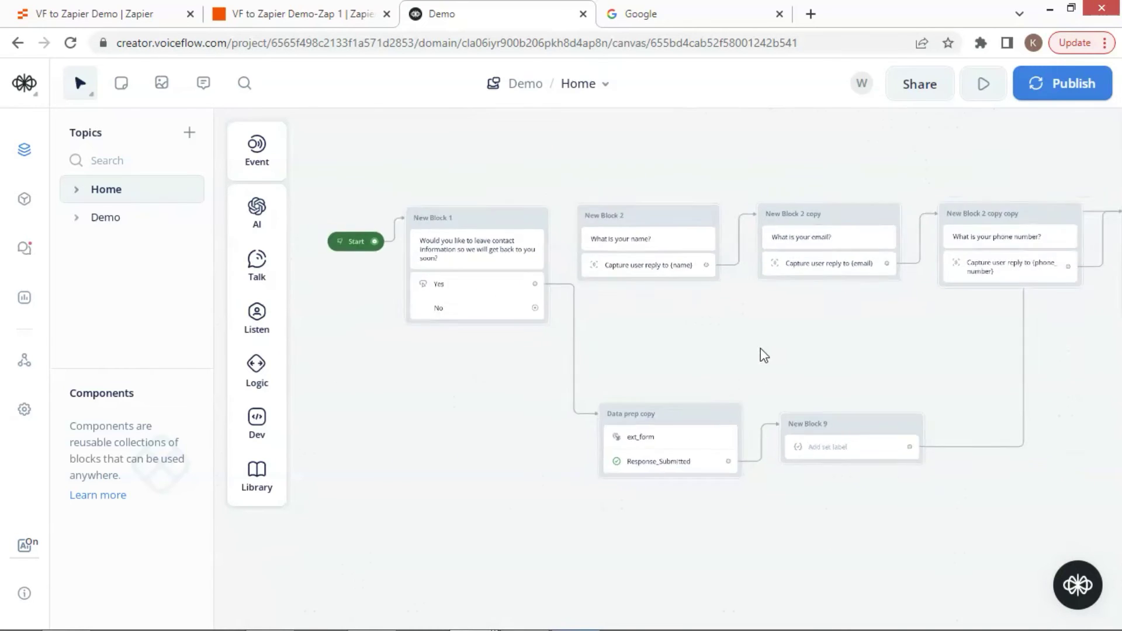
scroll(912, 383, "right", 2)
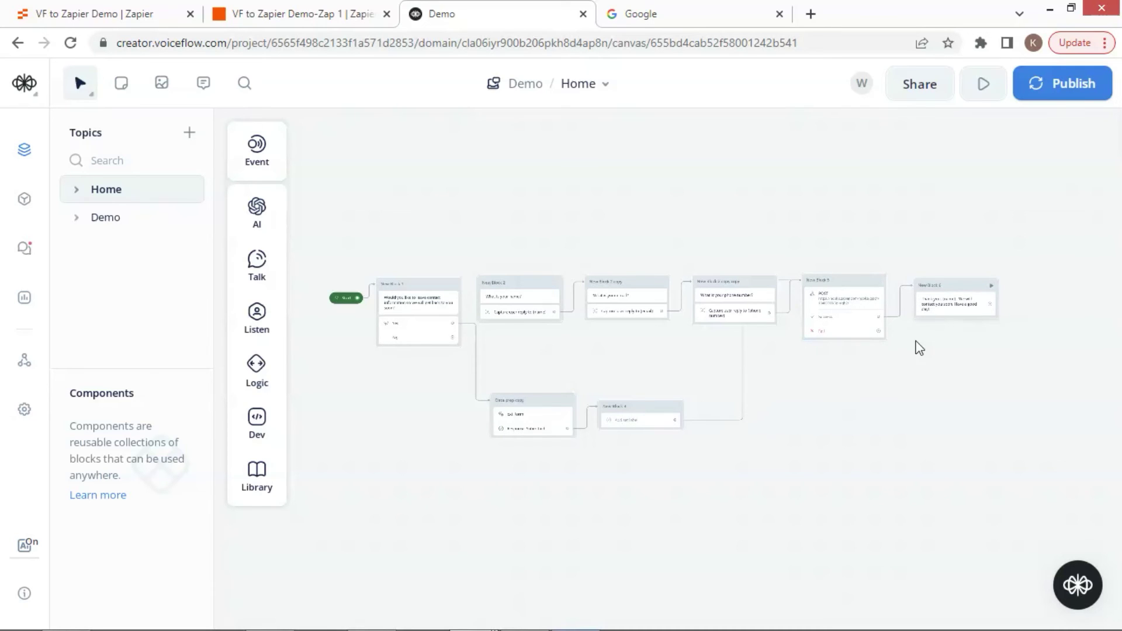
Publish the updated agent and start a new chat in the Google page's widget.
left_click(1057, 89)
left_click(670, 298)
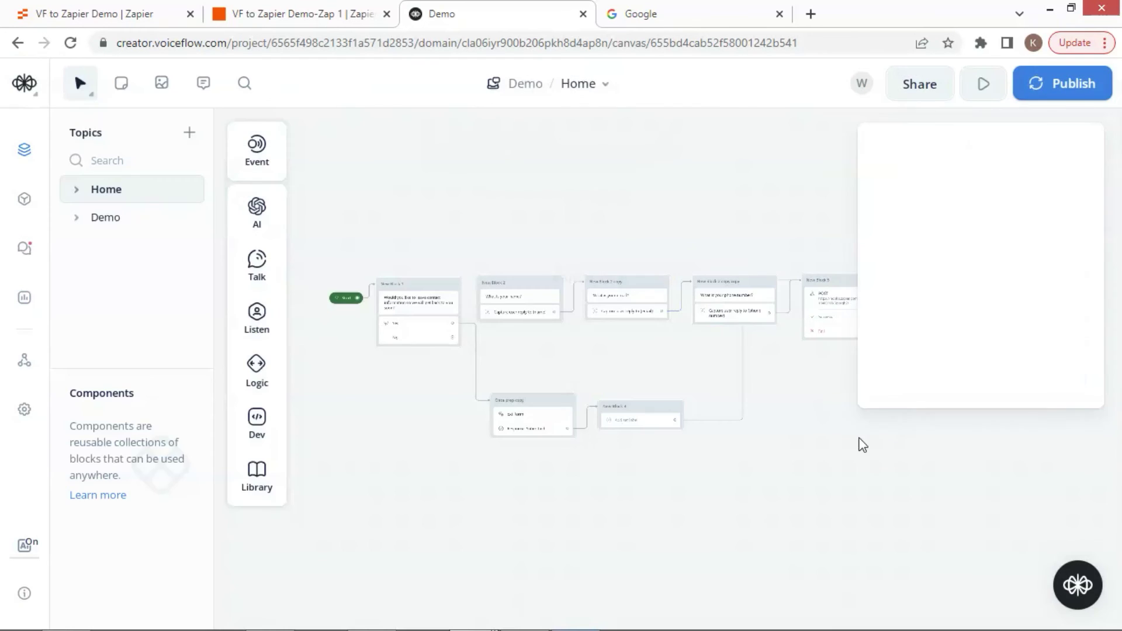
key("ctrl+Tab")
left_click(1064, 585)
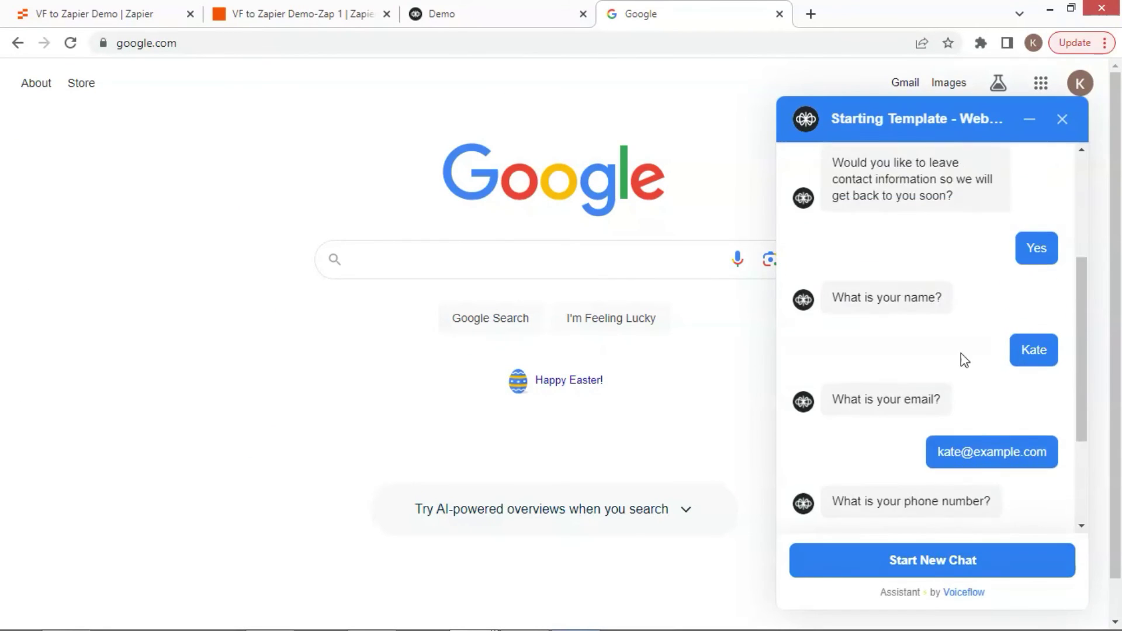
left_click(931, 574)
Choose Yes and submit the contact form with a sample name, email and phone number.
left_click(844, 502)
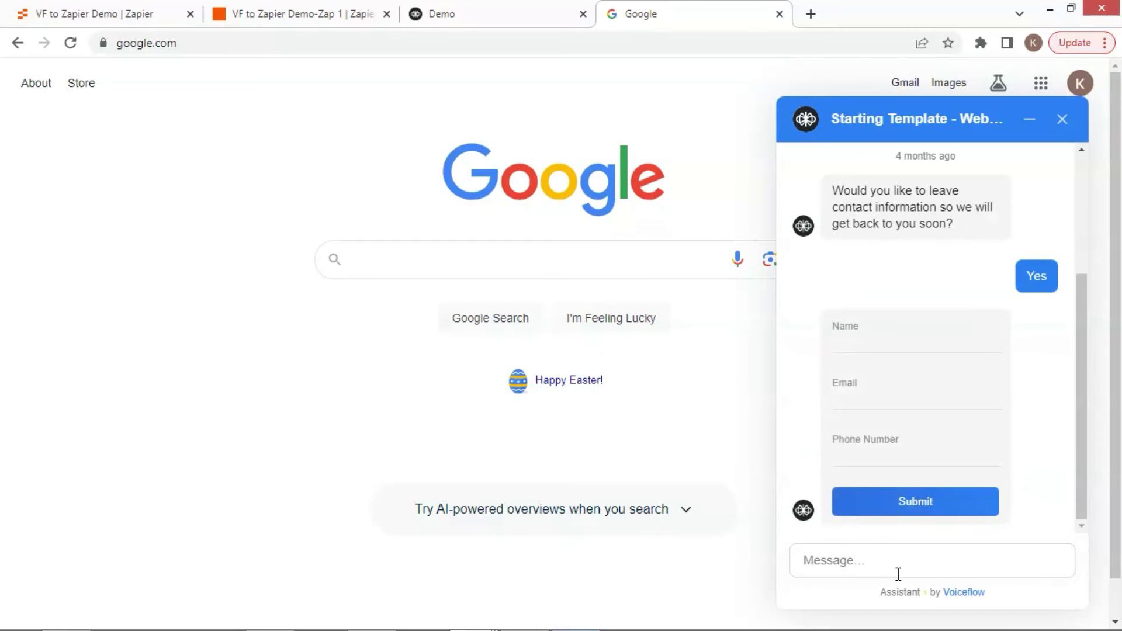
left_click(922, 346)
type("Andrew")
left_click(921, 399)
type("andrew@example.com")
key("Tab")
type("56987412")
left_click(914, 503)
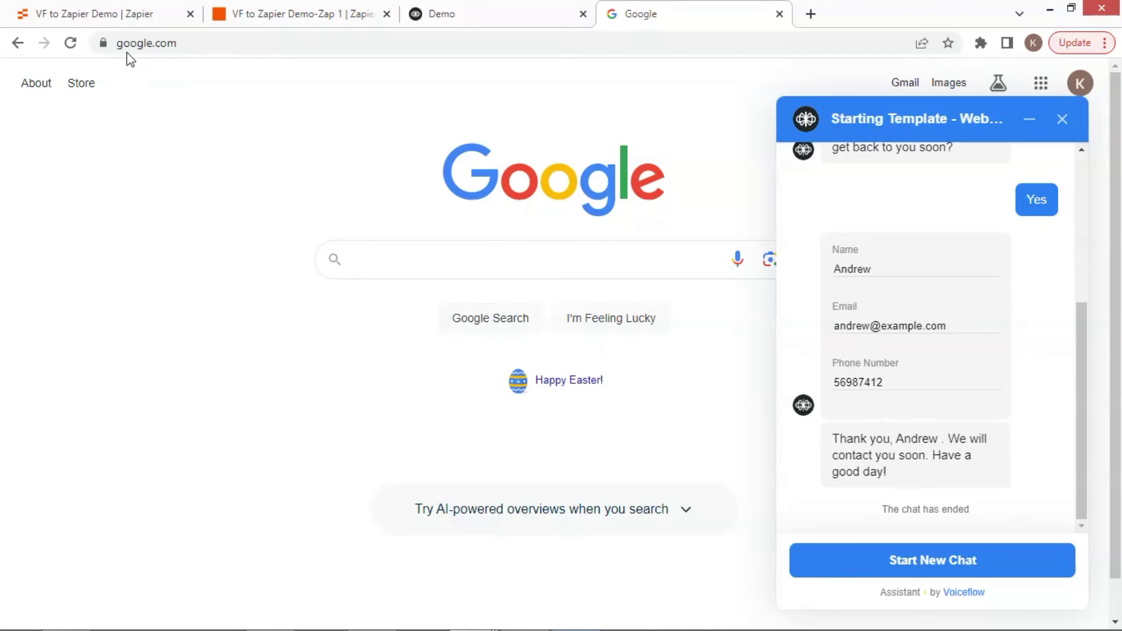
Check the Zapier table, then refill and resubmit the contact form with the same details.
left_click(103, 19)
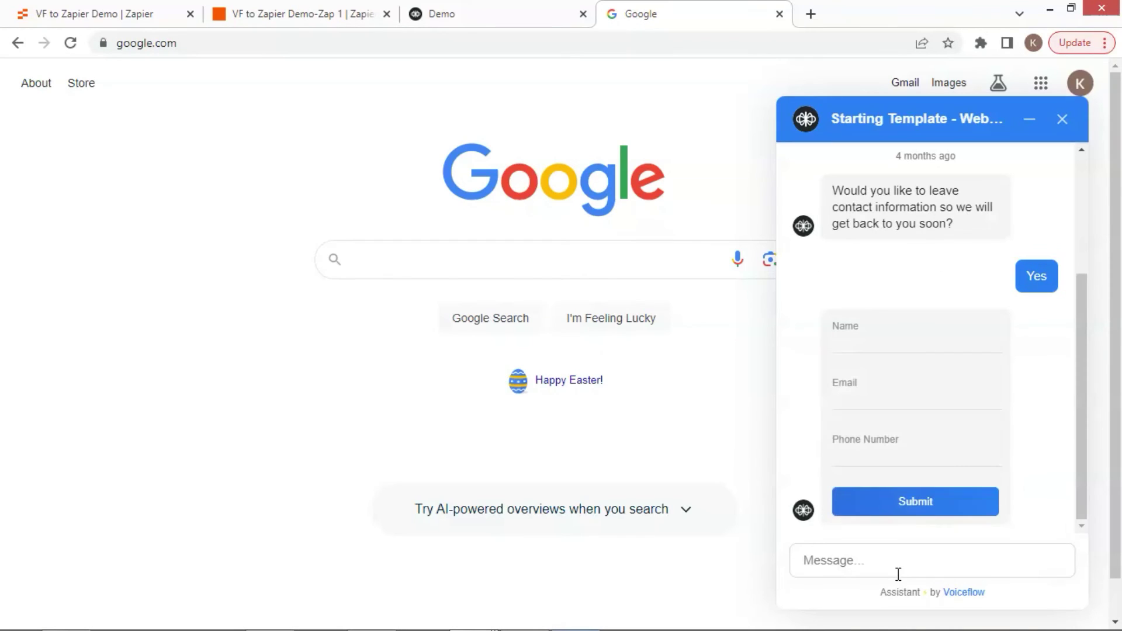
left_click(878, 340)
type("Andrew")
left_click(920, 398)
type("andrew@example.com")
key("Tab")
type("56987412")
left_click(917, 505)
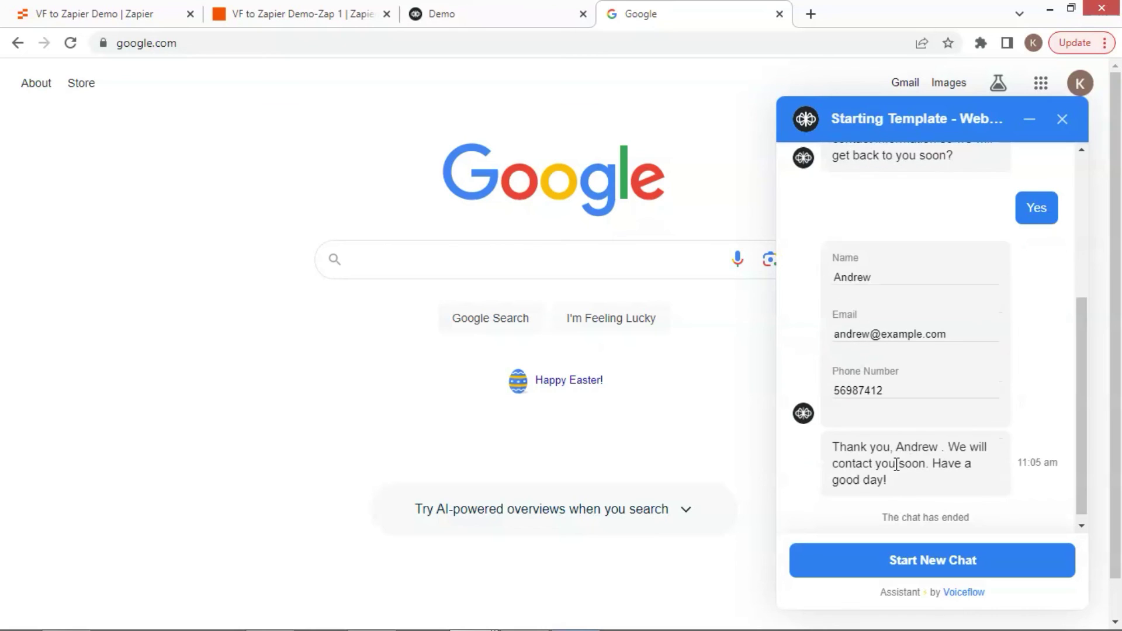
key("ctrl+shift+Tab")
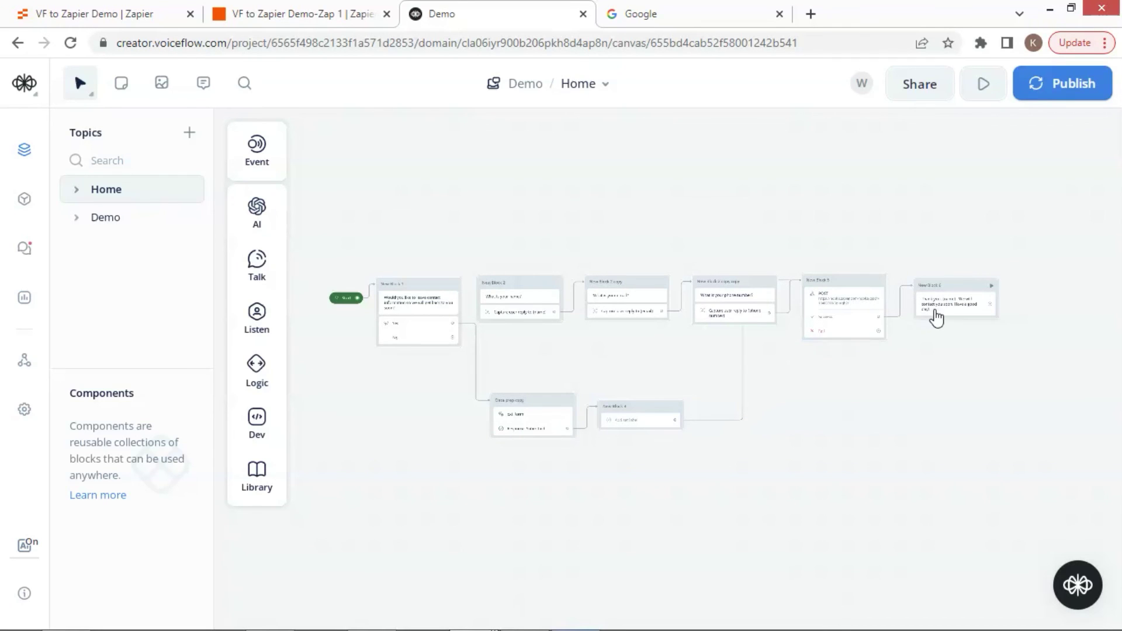
key("ctrl+1")
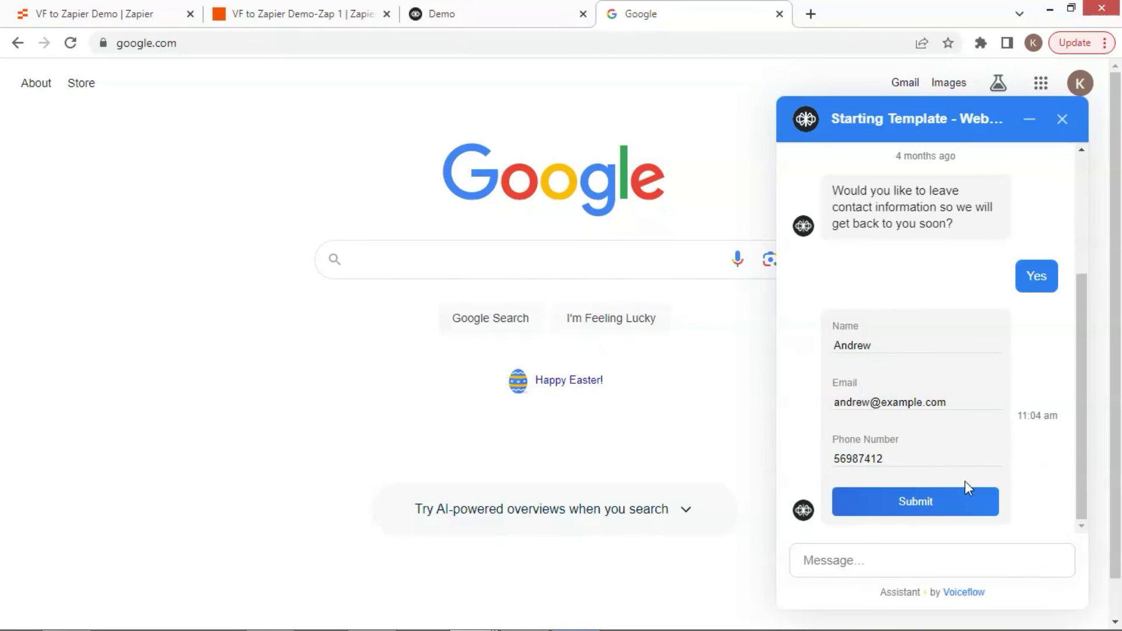
left_click(965, 490)
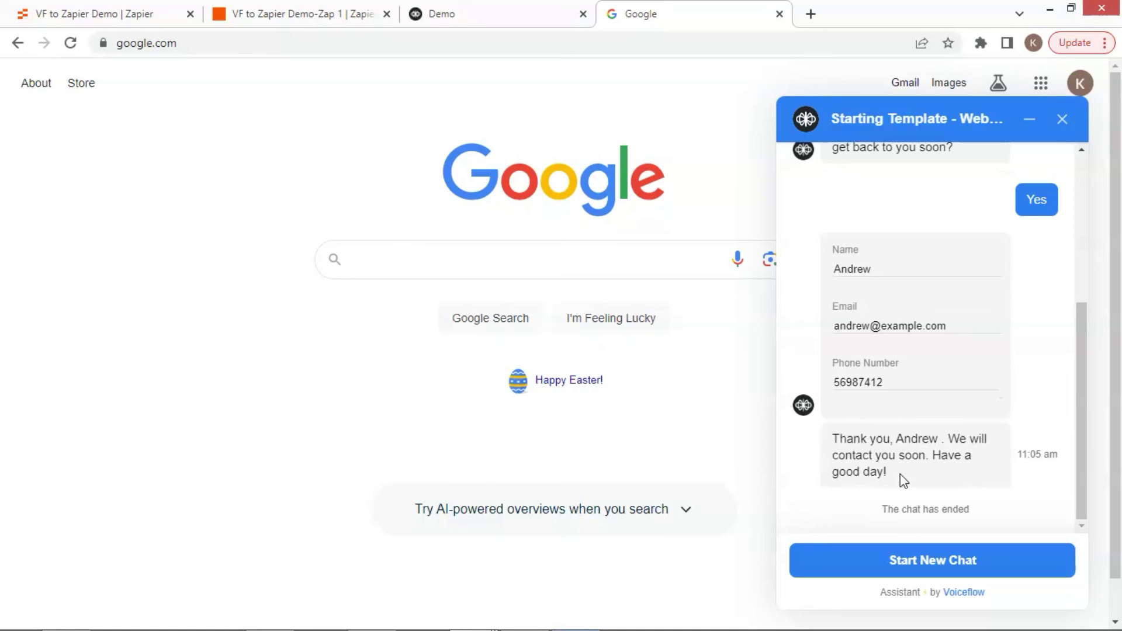